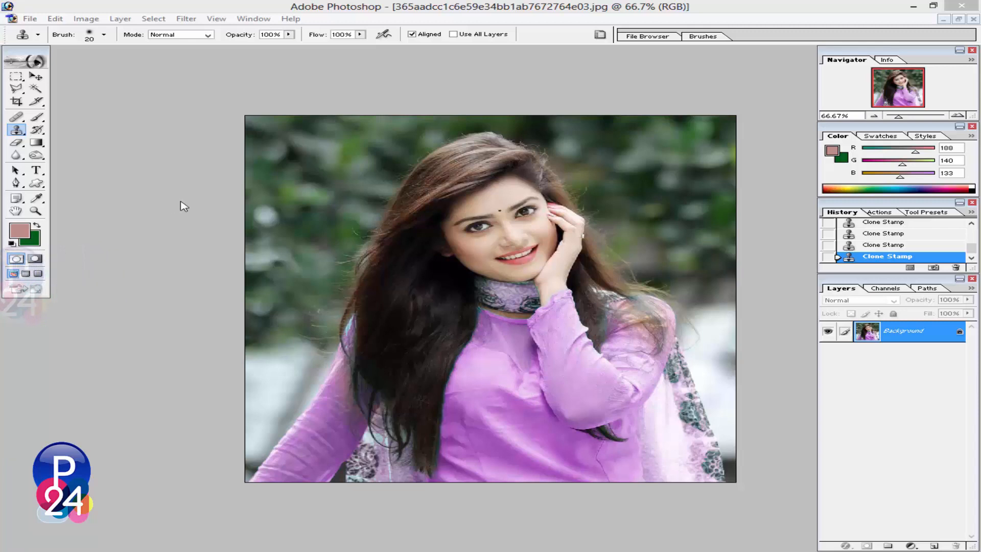
Start a Pen tool work path at the lower end of the woman's lowered sleeve, following its outer edge
click(35, 77)
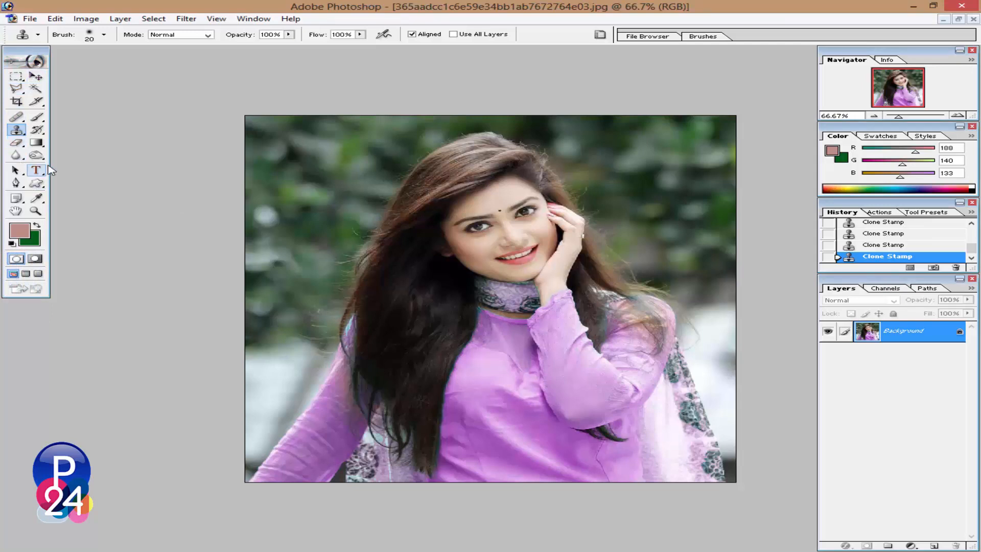
click(17, 184)
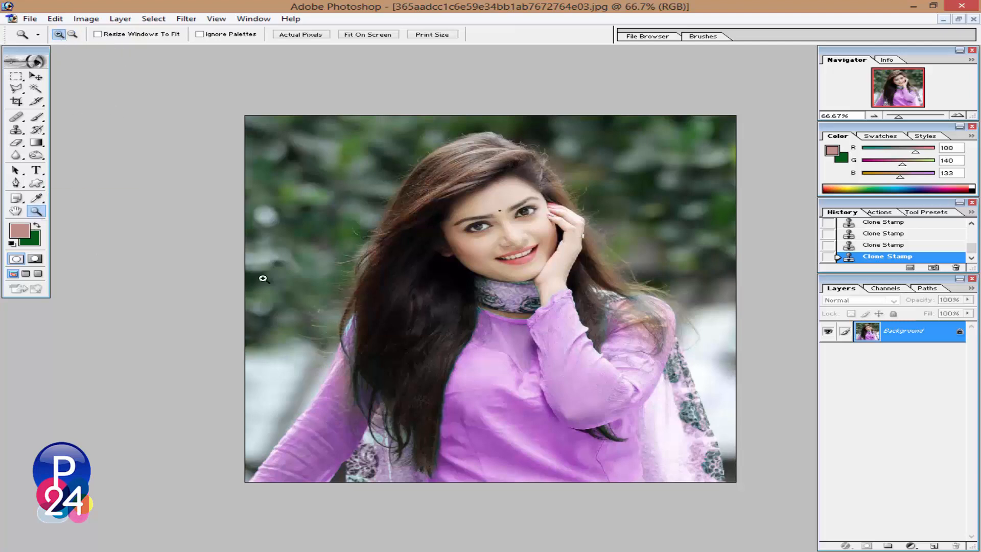
click(278, 473)
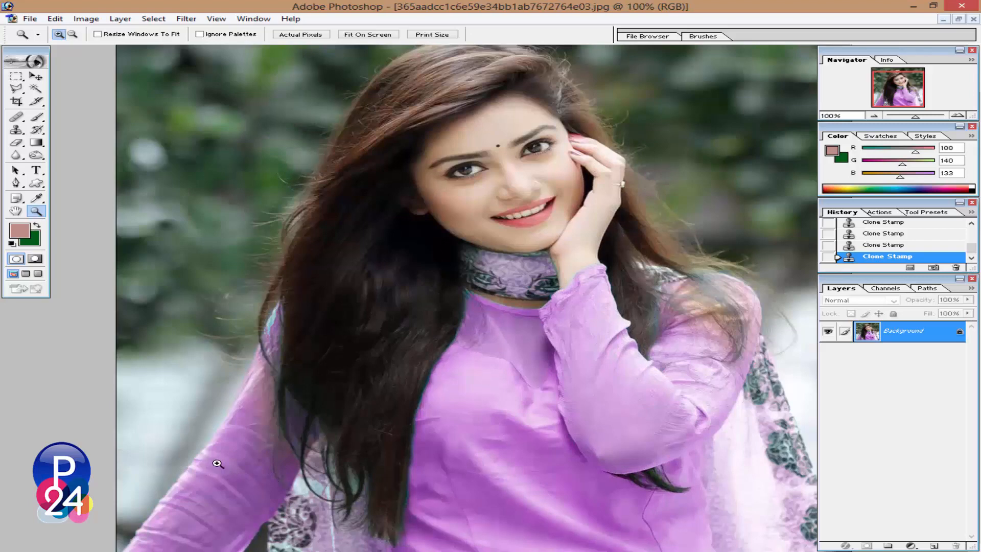
click(164, 516)
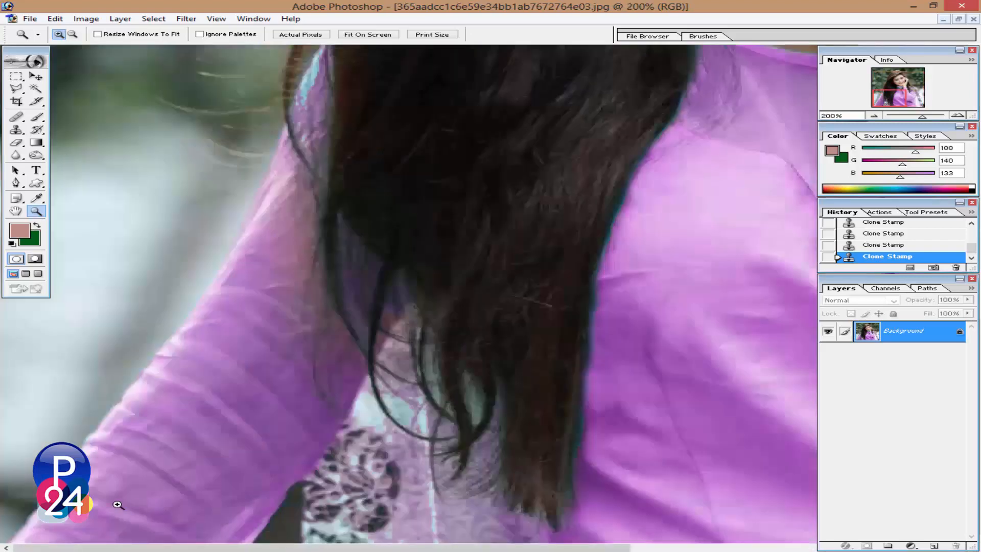
click(17, 183)
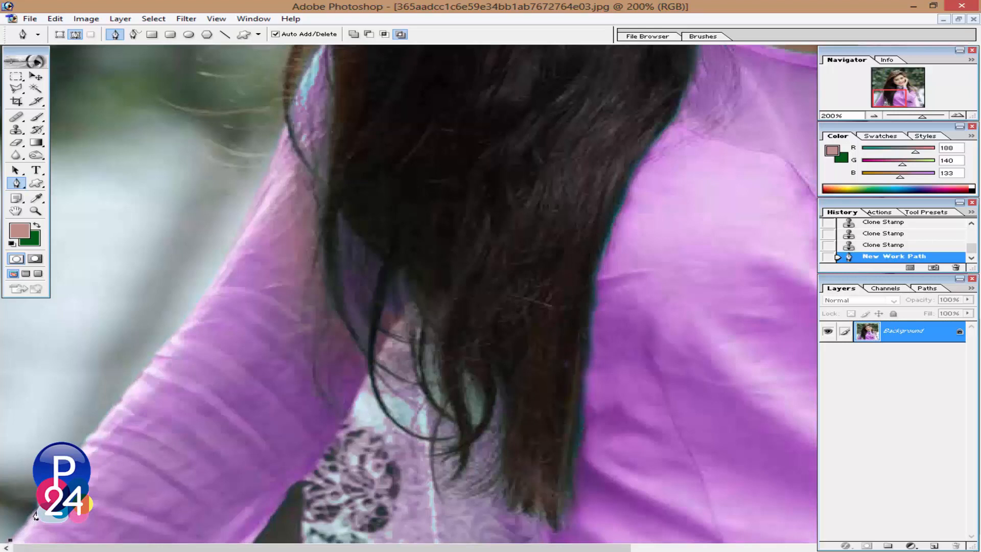
click(105, 427)
scroll(113, 418, up, 1)
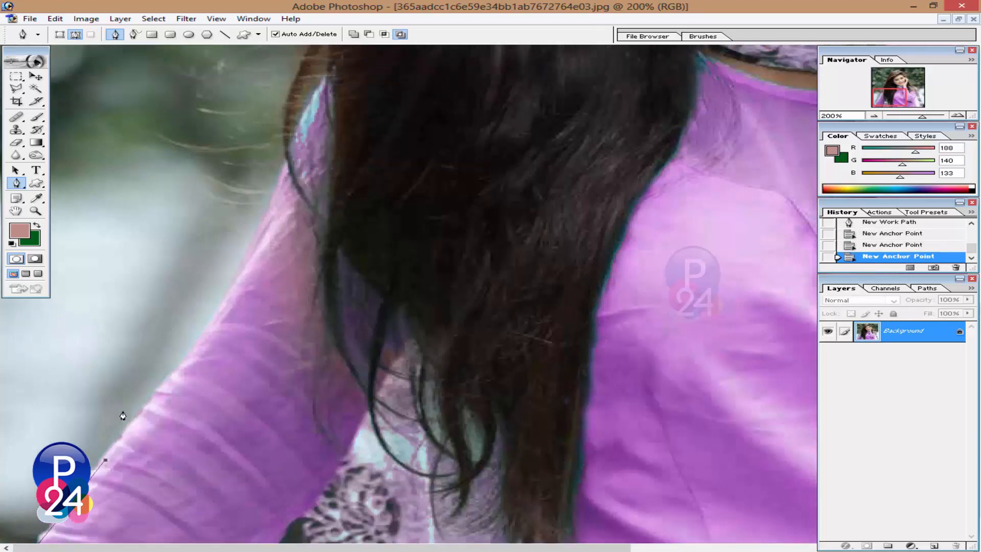
Continue the path up the outer edge of the lowered sleeve to where it meets the long hair
click(150, 402)
scroll(154, 401, up, 1)
click(187, 389)
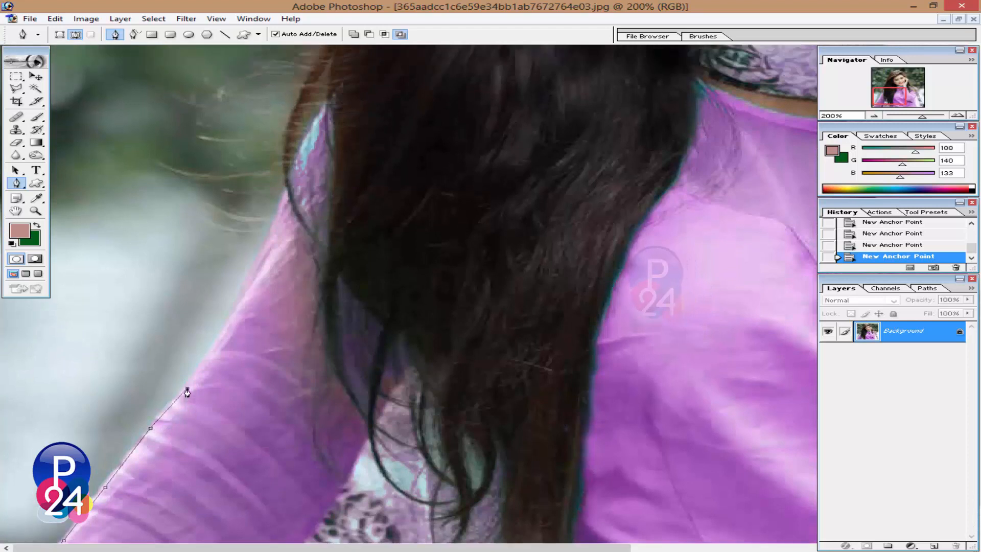
click(231, 321)
scroll(263, 324, up, 2)
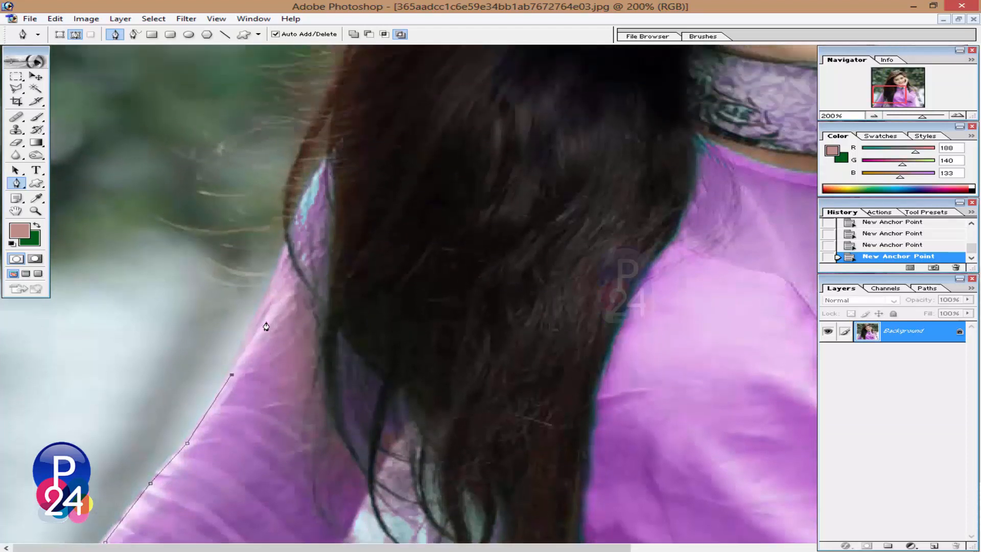
click(267, 300)
scroll(267, 300, up, 1)
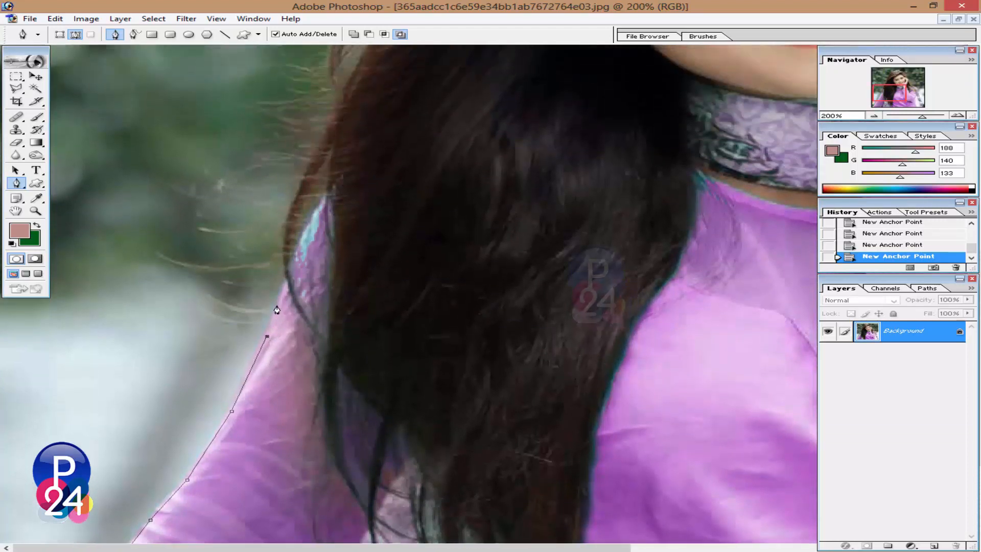
click(283, 287)
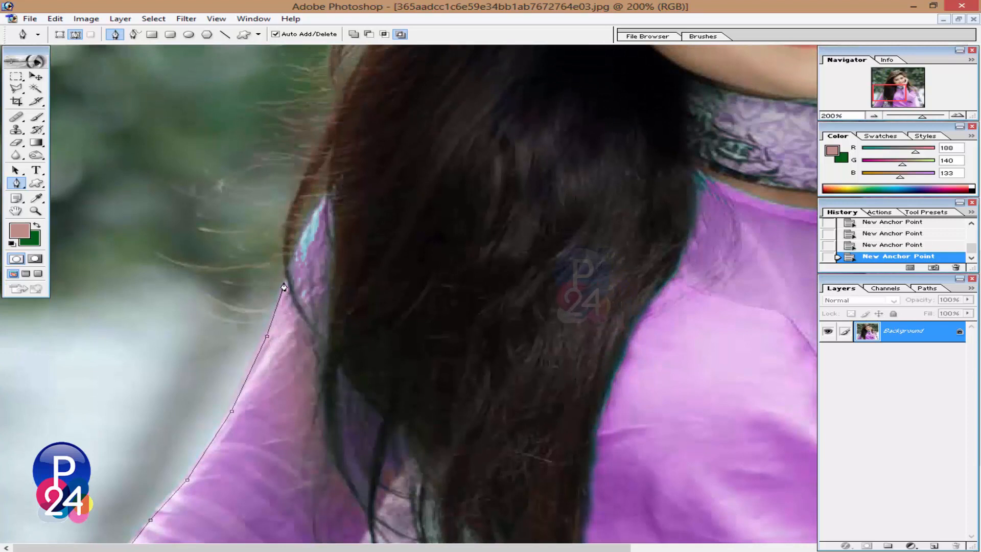
Trace the outer edge of the long hair from the shoulder up to about chin height
click(282, 261)
click(280, 242)
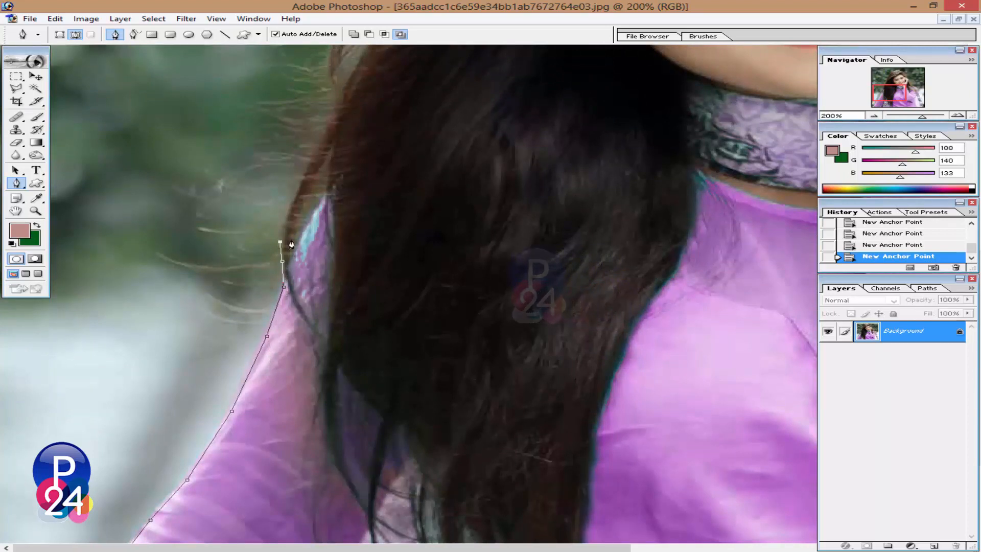
scroll(286, 240, up, 1)
scroll(283, 256, up, 1)
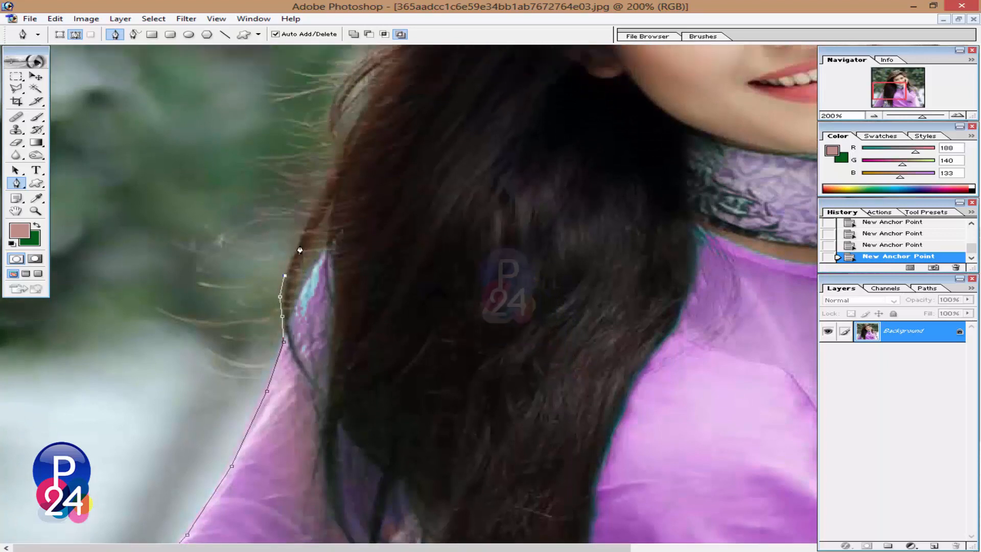
click(297, 240)
scroll(301, 236, up, 2)
click(325, 249)
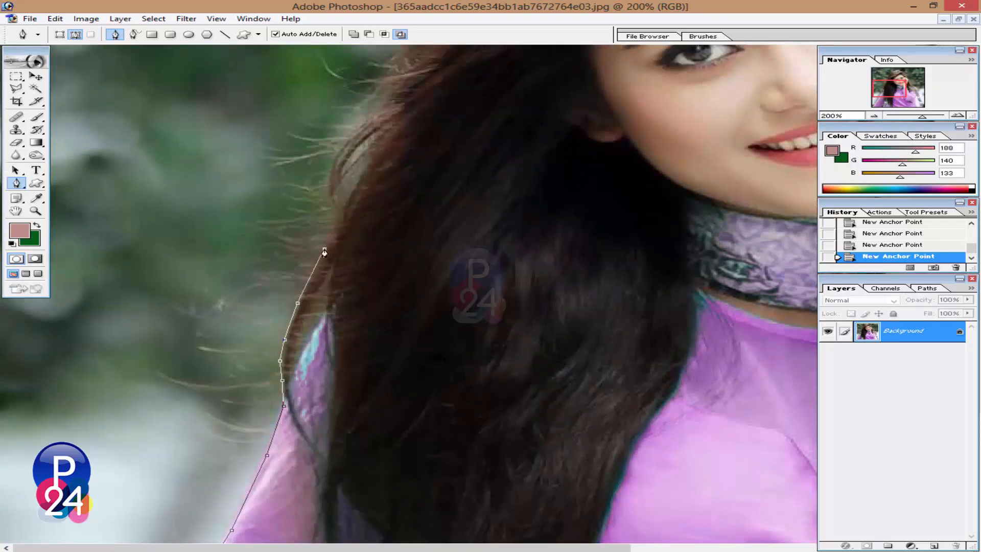
click(337, 220)
scroll(340, 220, up, 2)
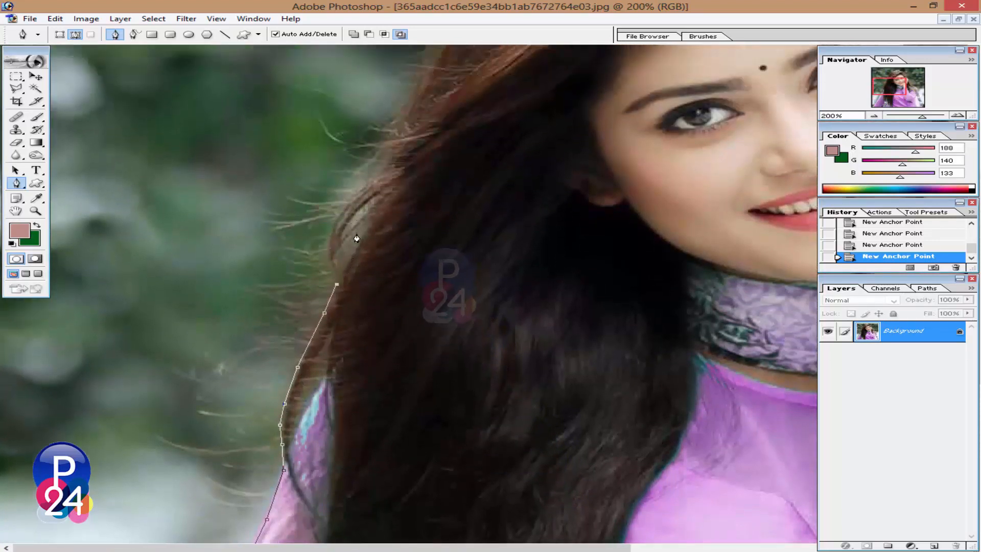
Extend the path along the hair's outer edge from chin height up to eye level, leaving out the stray strands
click(360, 242)
click(371, 214)
click(375, 200)
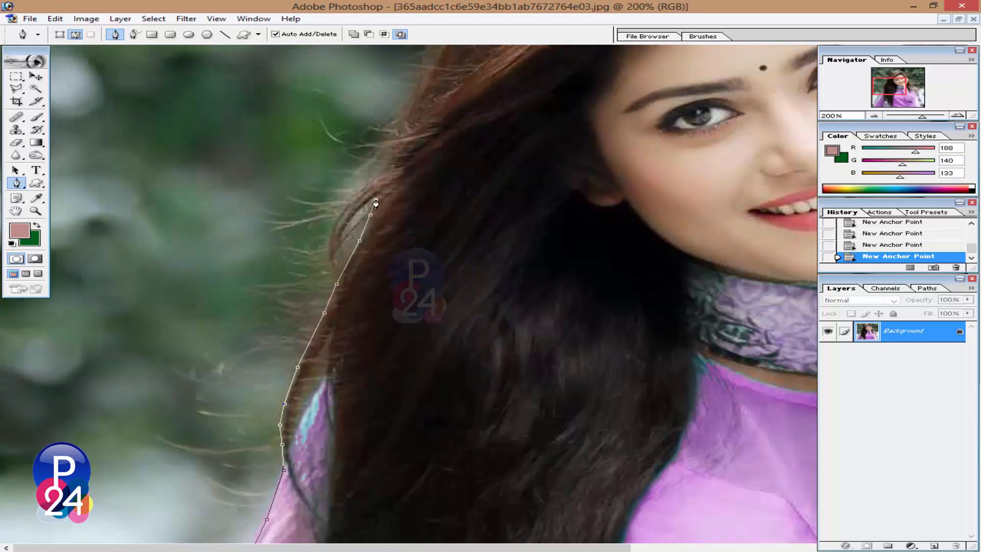
scroll(376, 202, up, 1)
click(381, 199)
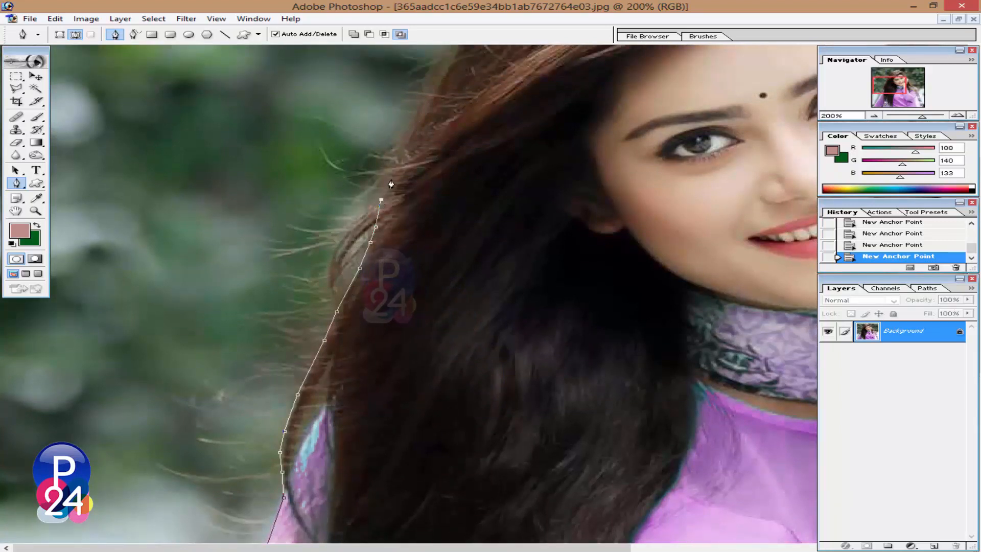
click(394, 170)
scroll(394, 173, up, 2)
click(404, 193)
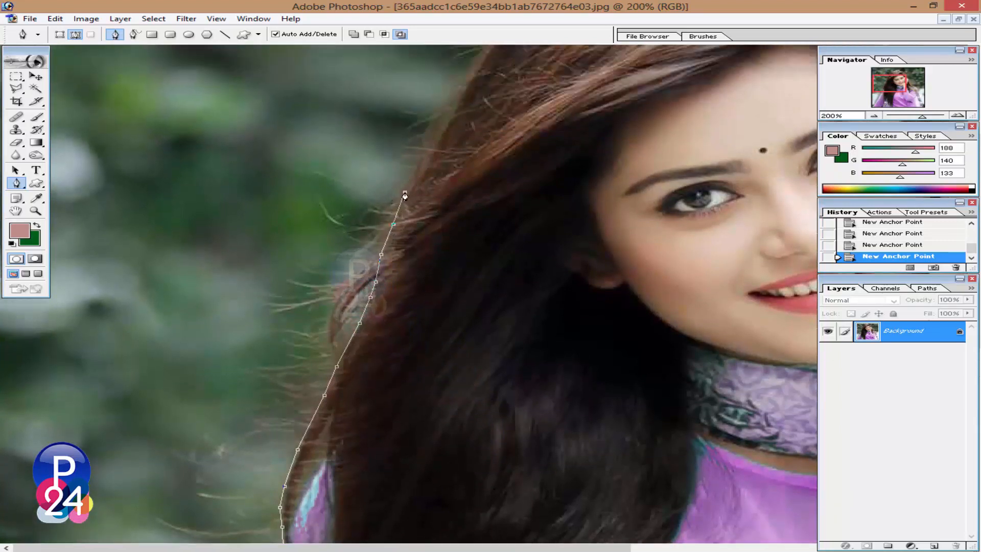
Carry the path up the side of the head from eye level to above the forehead
scroll(409, 200, up, 1)
click(422, 189)
click(439, 153)
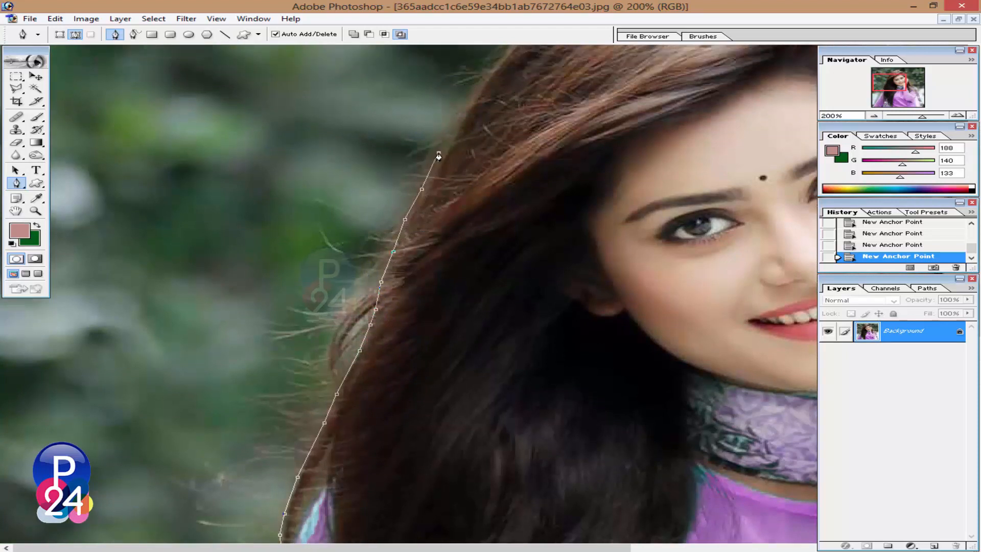
scroll(455, 128, up, 2)
click(459, 206)
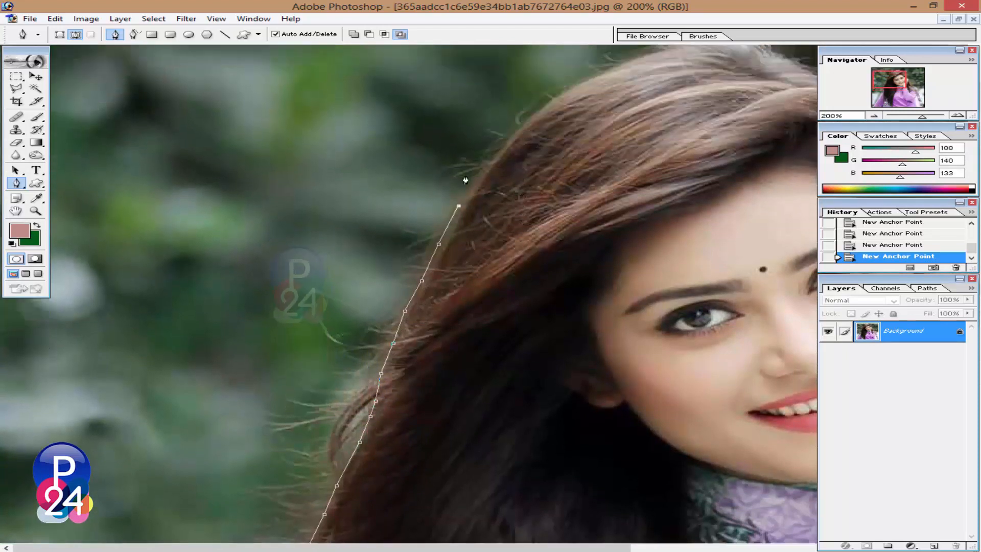
click(476, 184)
click(490, 162)
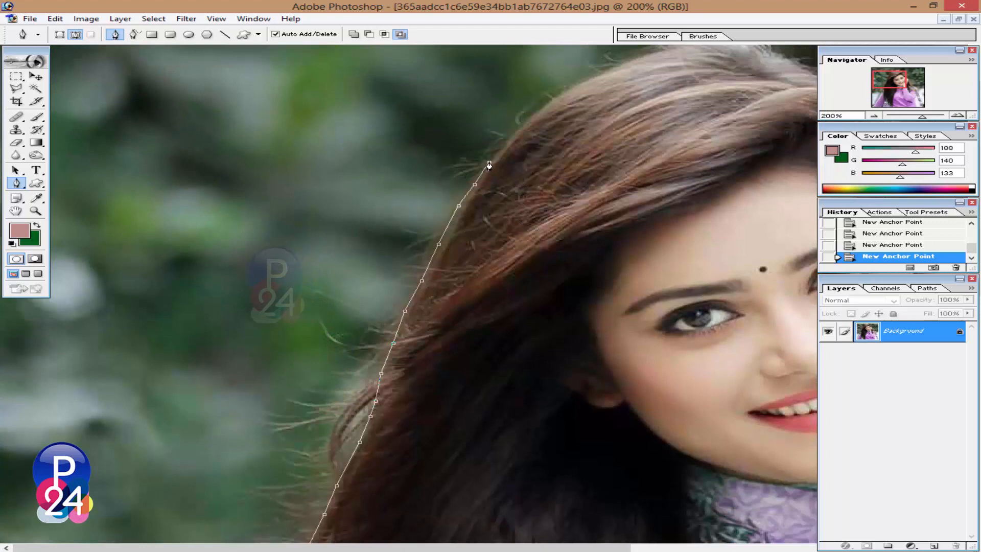
click(511, 137)
scroll(515, 141, up, 1)
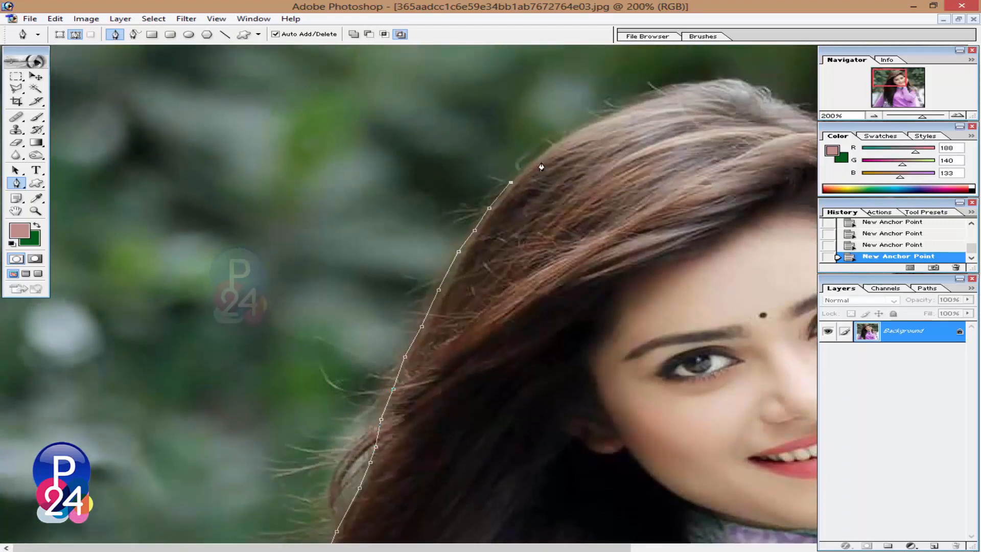
Trace the curved upper side of the hair toward the crown with closely spaced anchor points
click(540, 159)
click(561, 140)
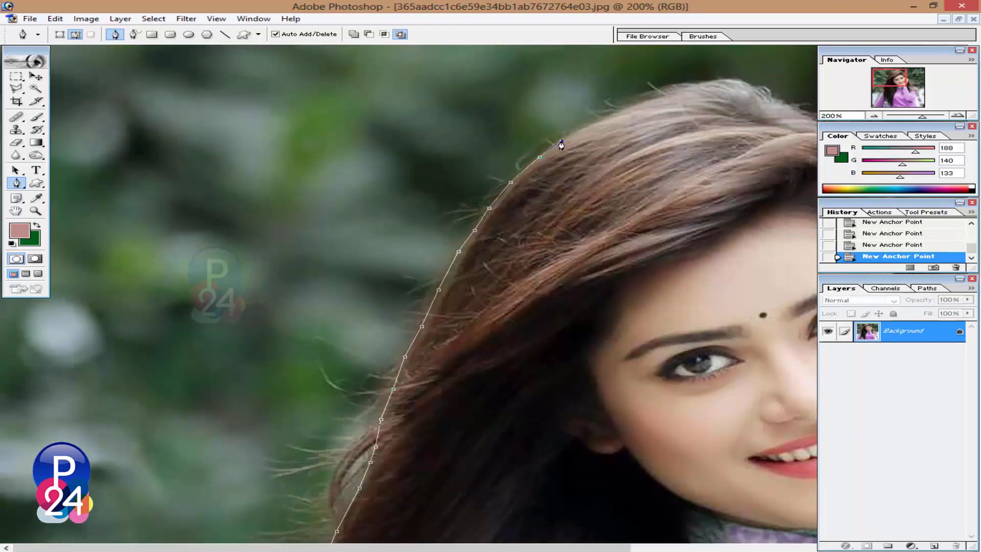
click(587, 126)
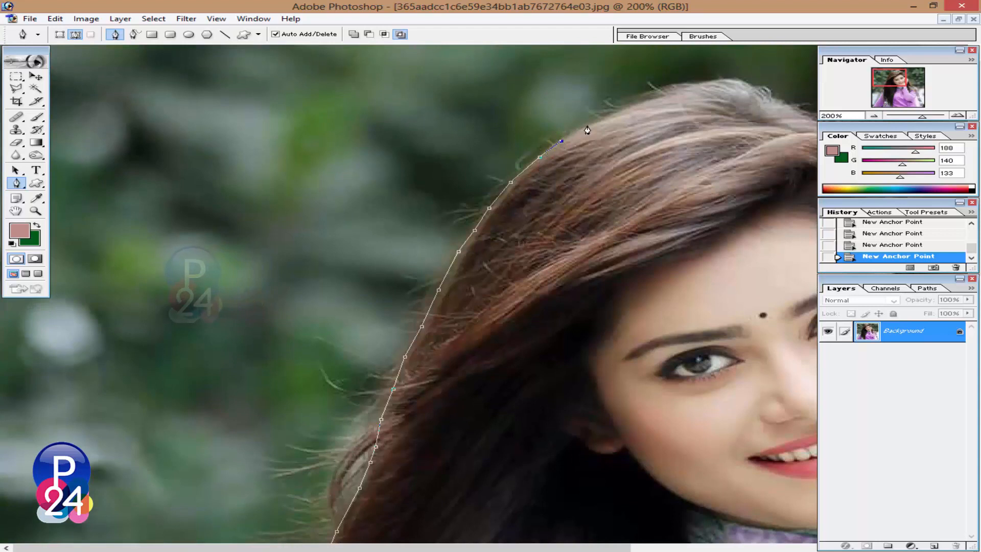
click(623, 112)
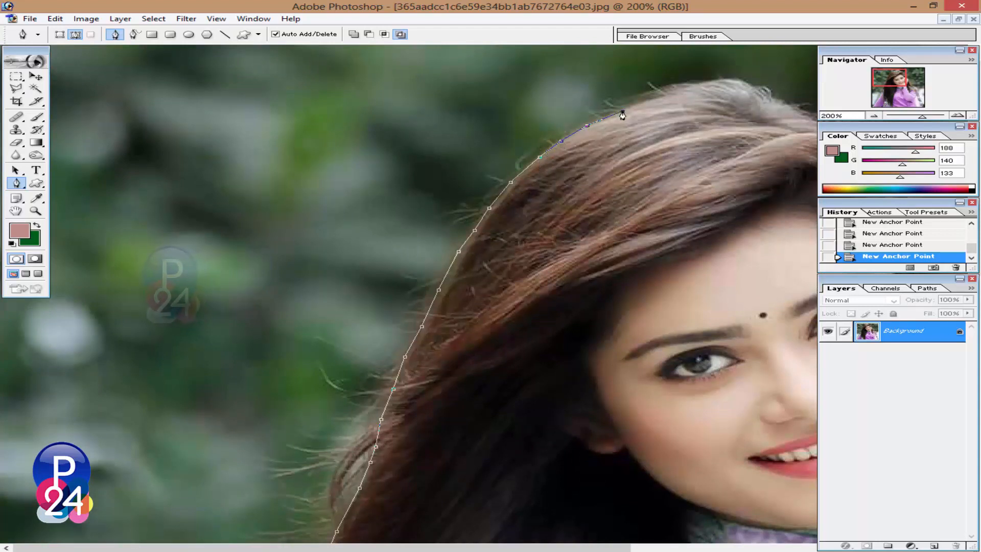
click(648, 102)
click(660, 95)
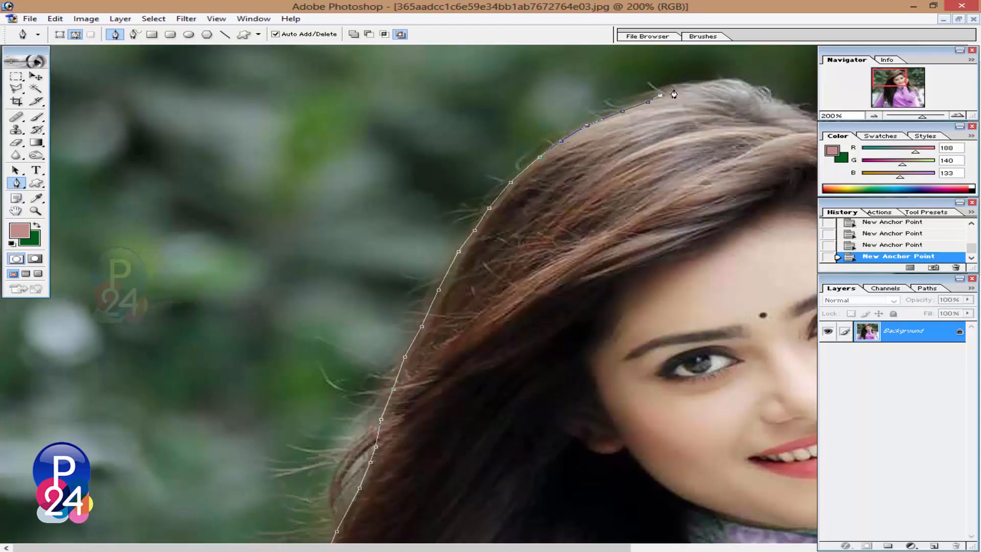
Continue the path over the crown of the head to where the hair starts sloping down the other side
click(680, 88)
click(693, 86)
click(706, 83)
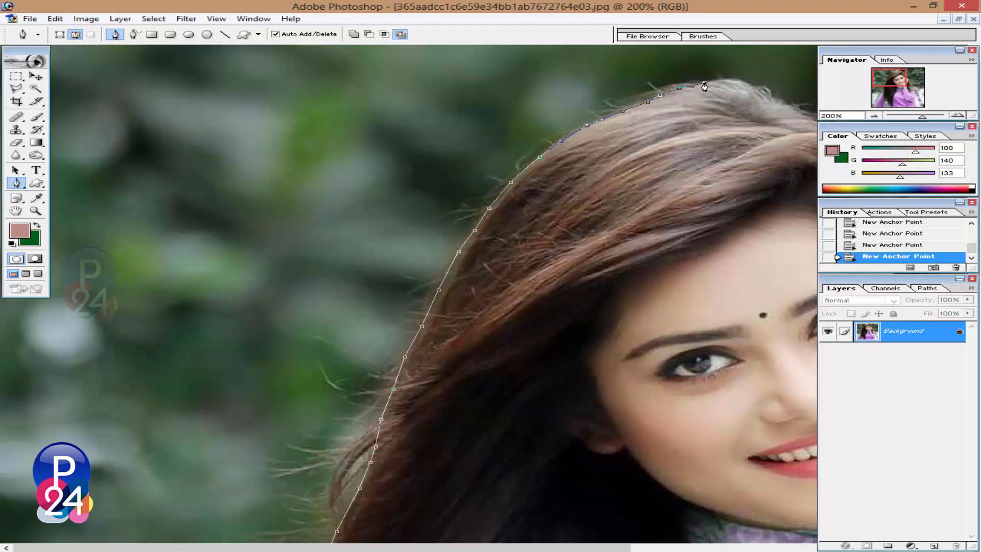
click(719, 82)
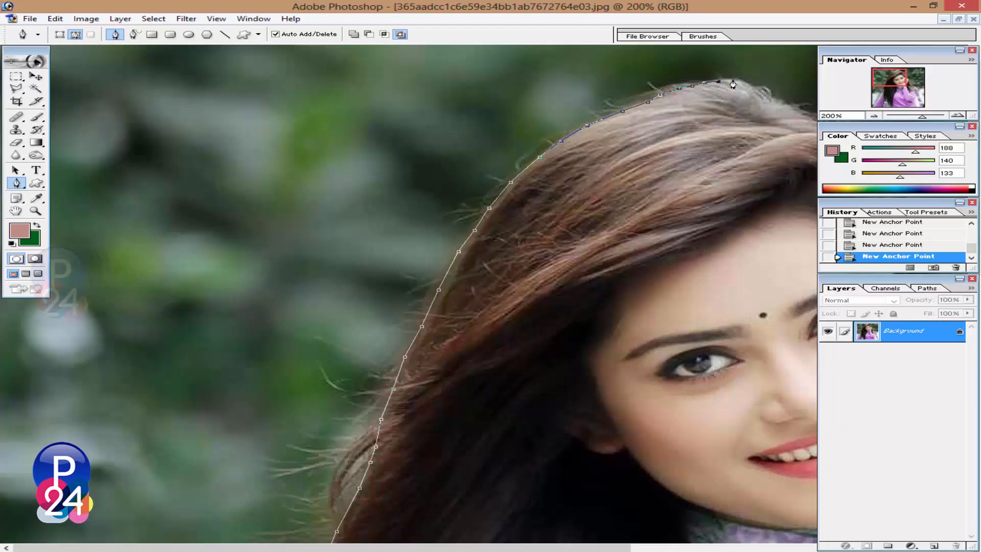
click(746, 84)
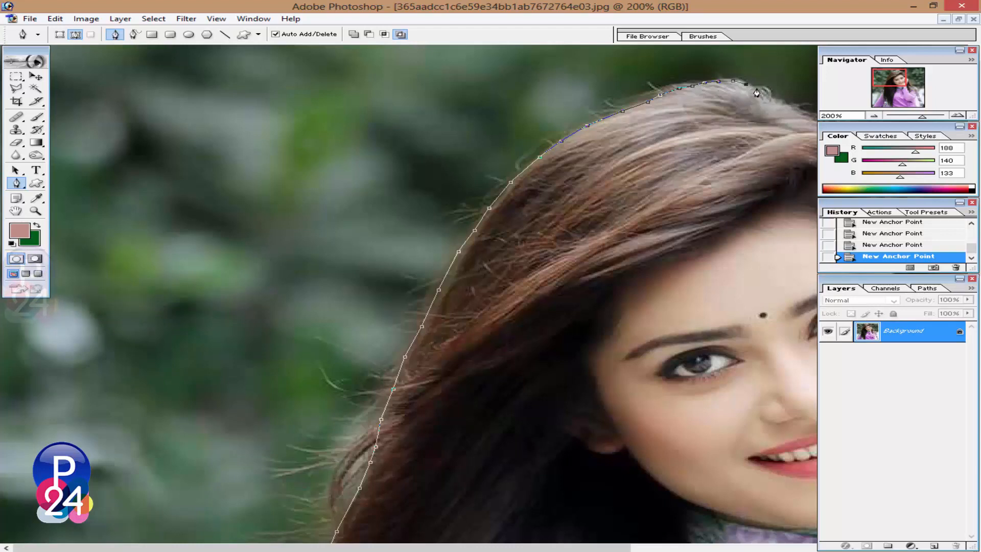
click(759, 88)
click(771, 95)
click(781, 100)
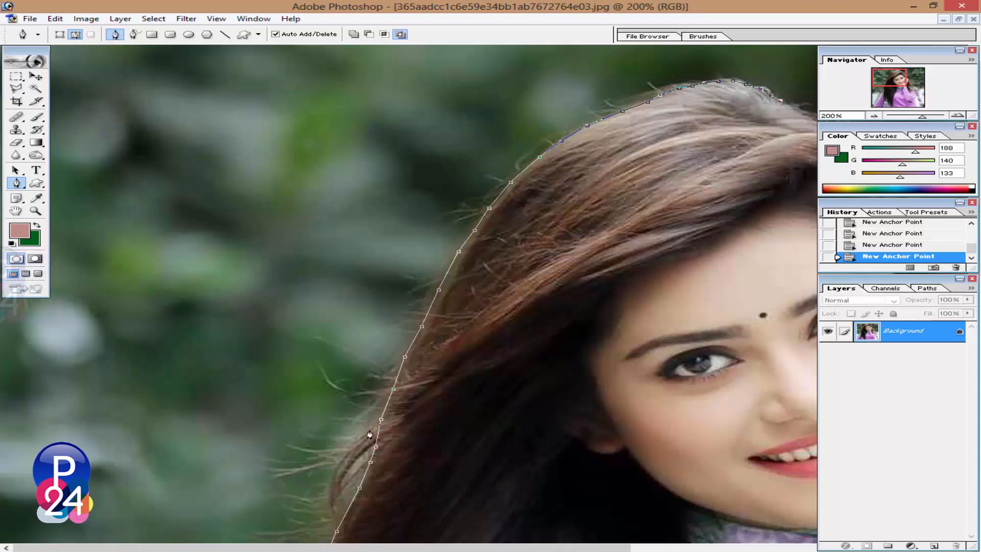
Trace the other side of the hair down past the raised hand, around the shoulder and along the patterned scarf's edge
click(38, 212)
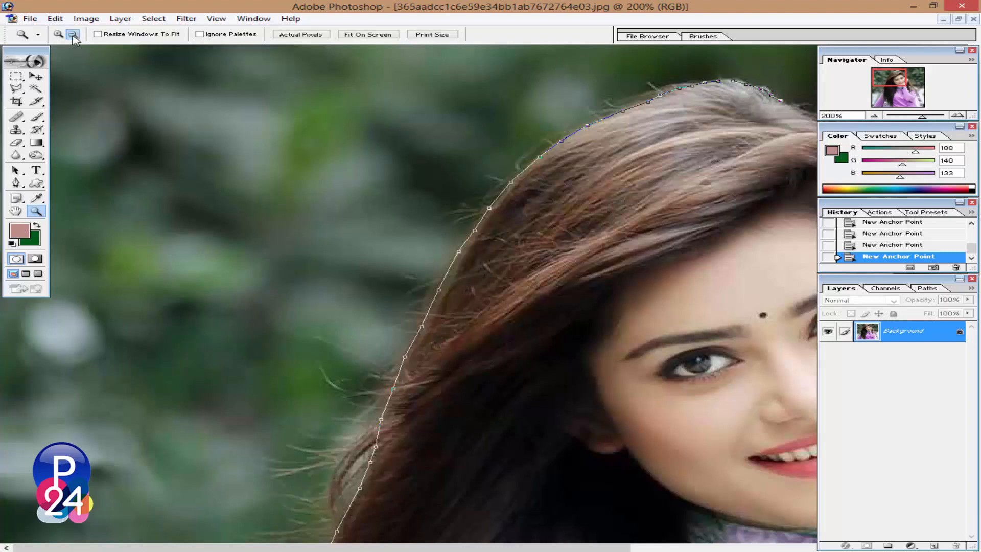
click(524, 289)
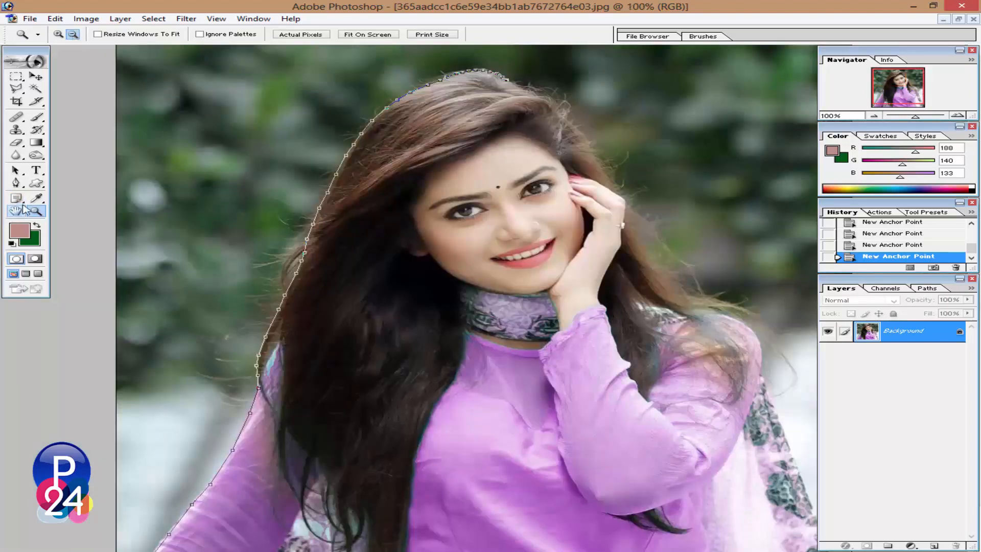
click(17, 184)
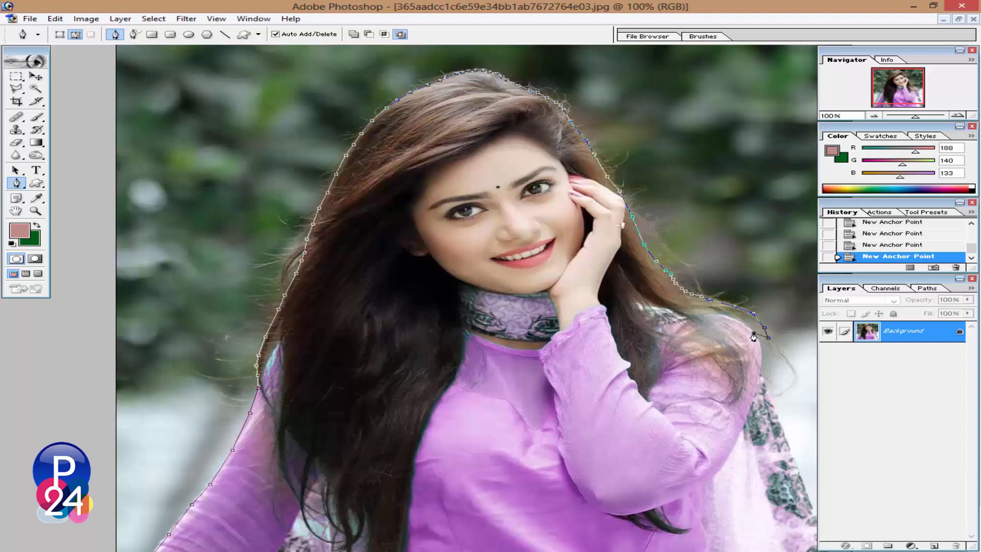
scroll(759, 325, down, 3)
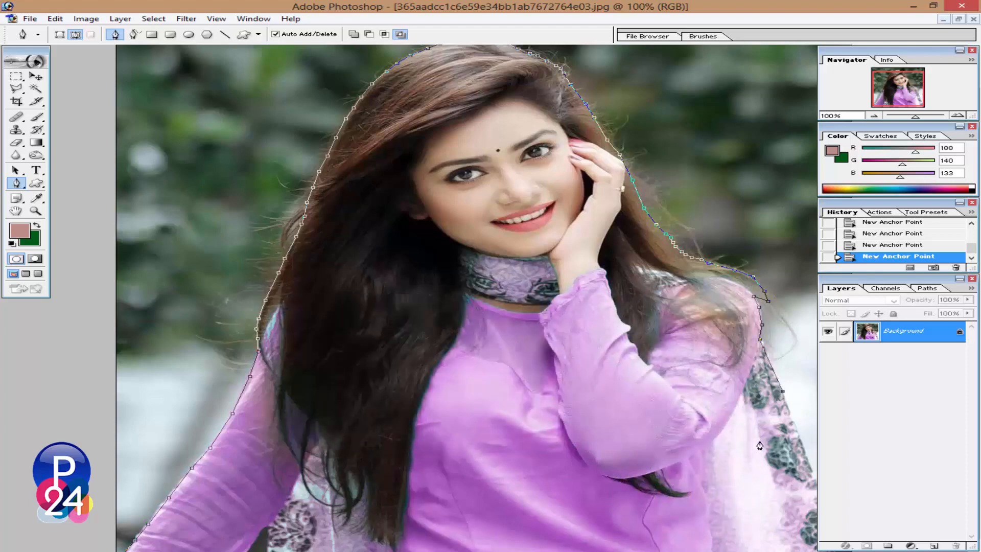
Finish the woman's outline along the bottom edge of the photo and close the path at its starting point by the sleeve
click(35, 211)
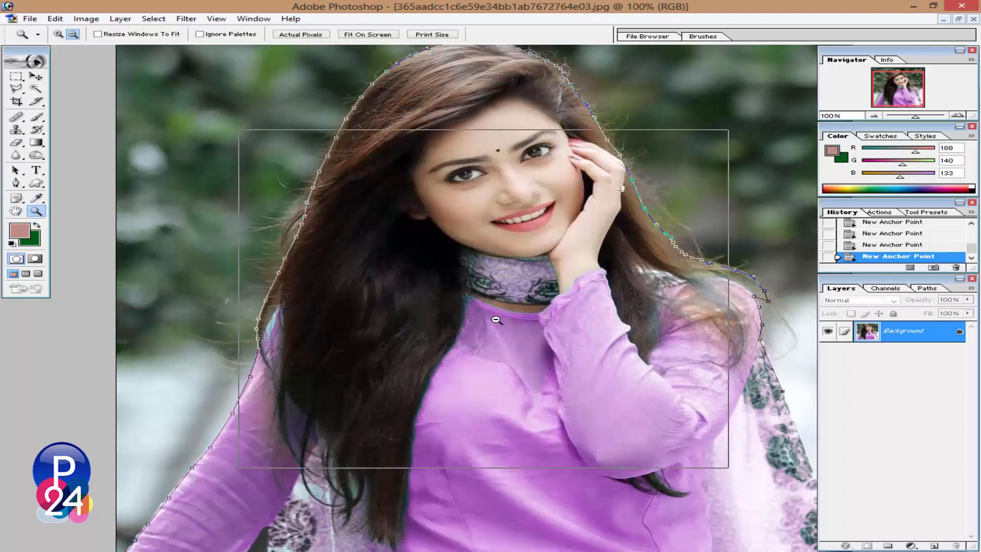
alt+click(516, 315)
click(16, 184)
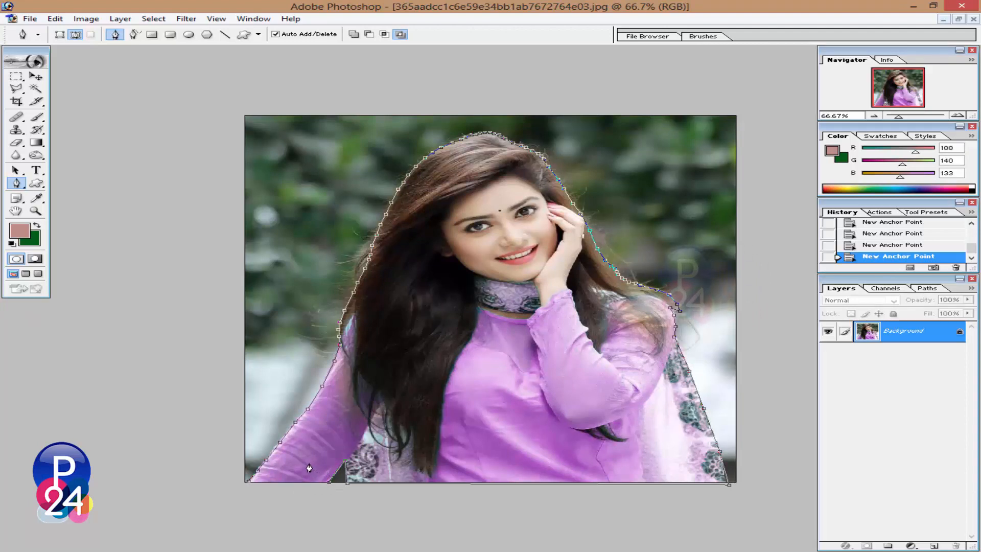
click(248, 483)
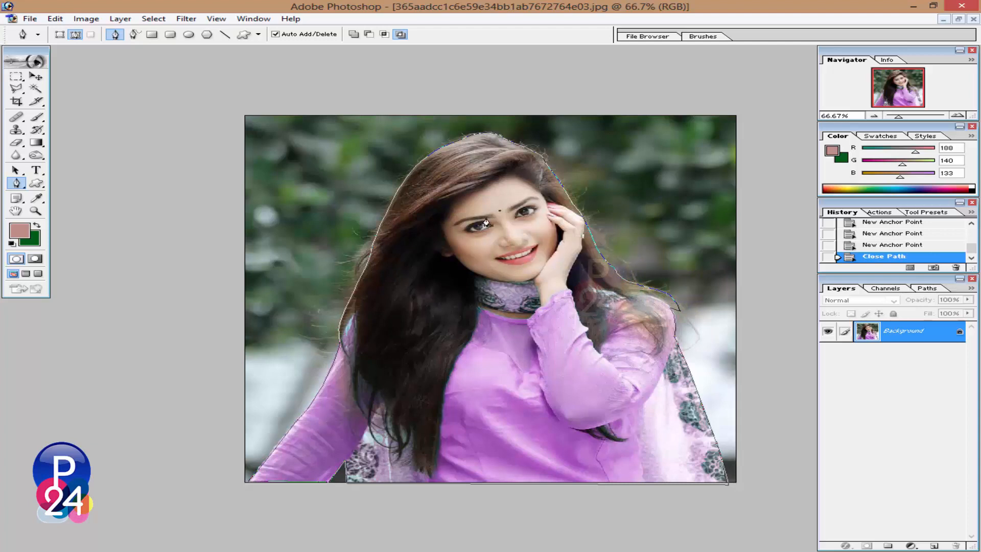
Convert the closed path into a new anti-aliased selection with a feather radius of 1 pixel
right_click(510, 249)
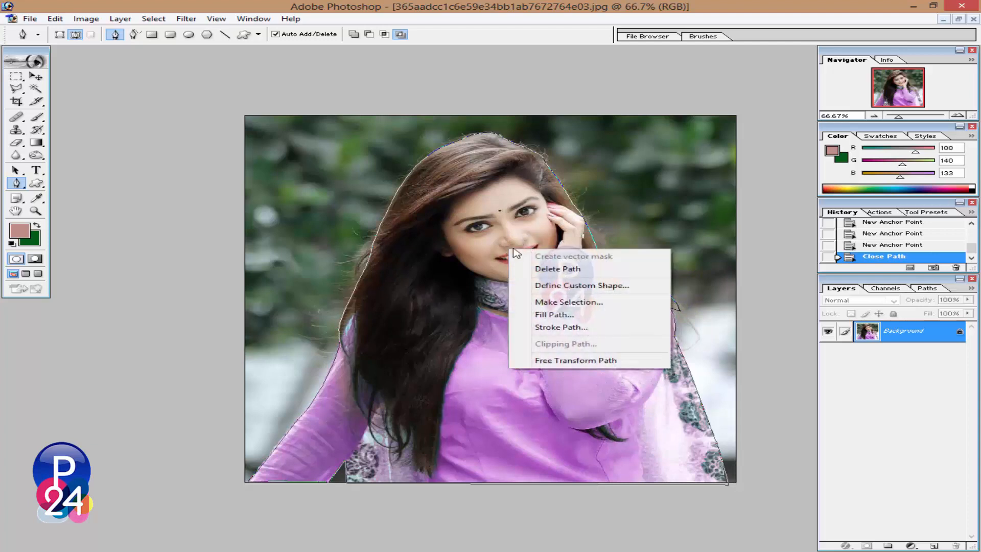
click(553, 302)
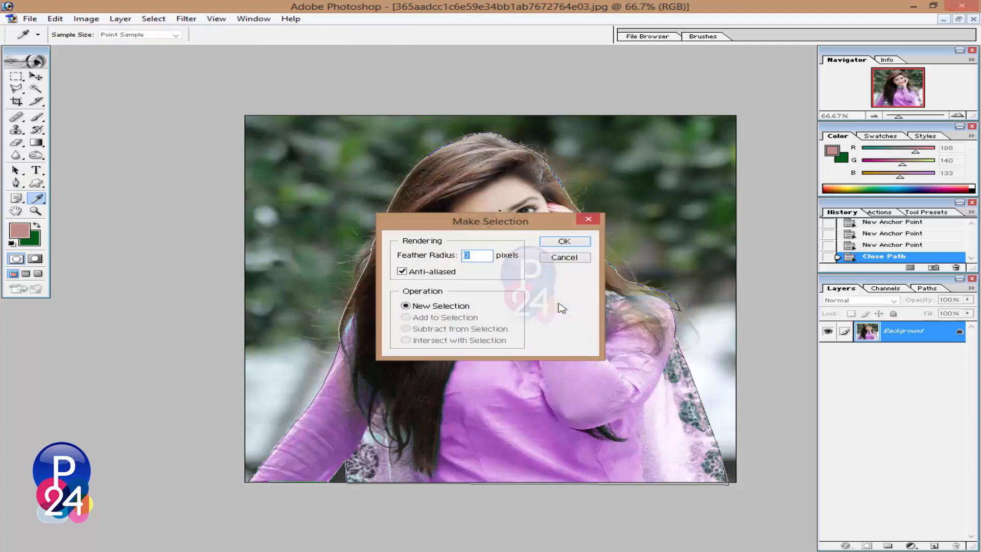
click(476, 257)
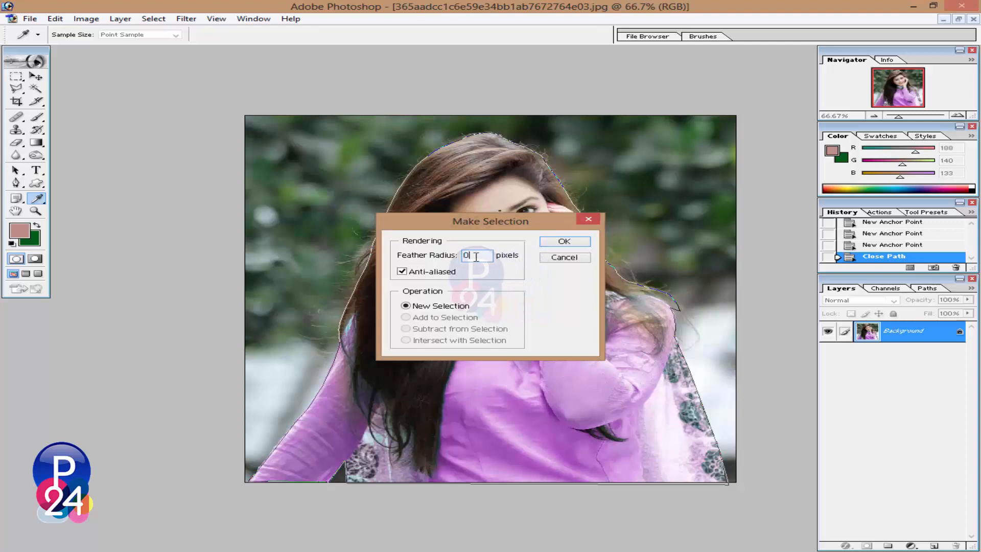
double_click(477, 257)
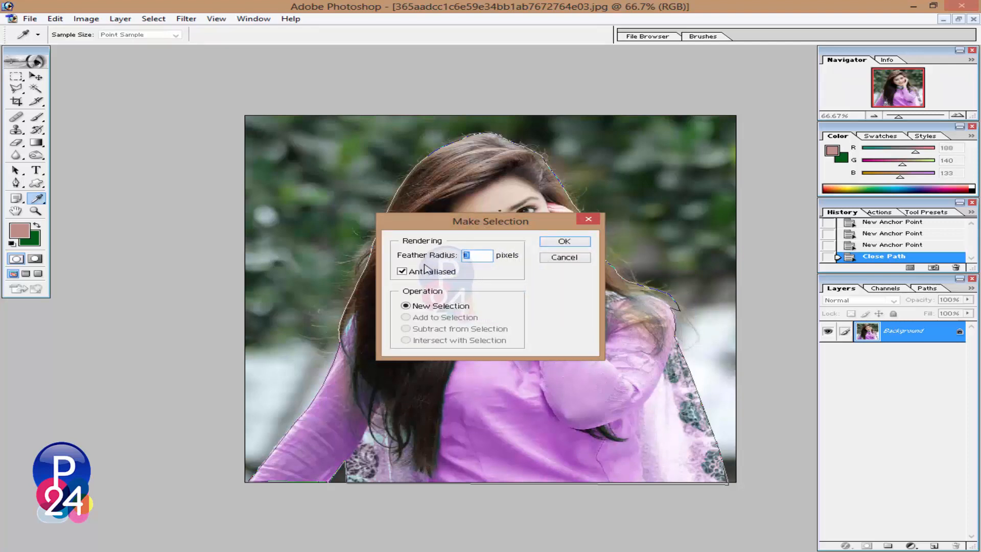
text(1)
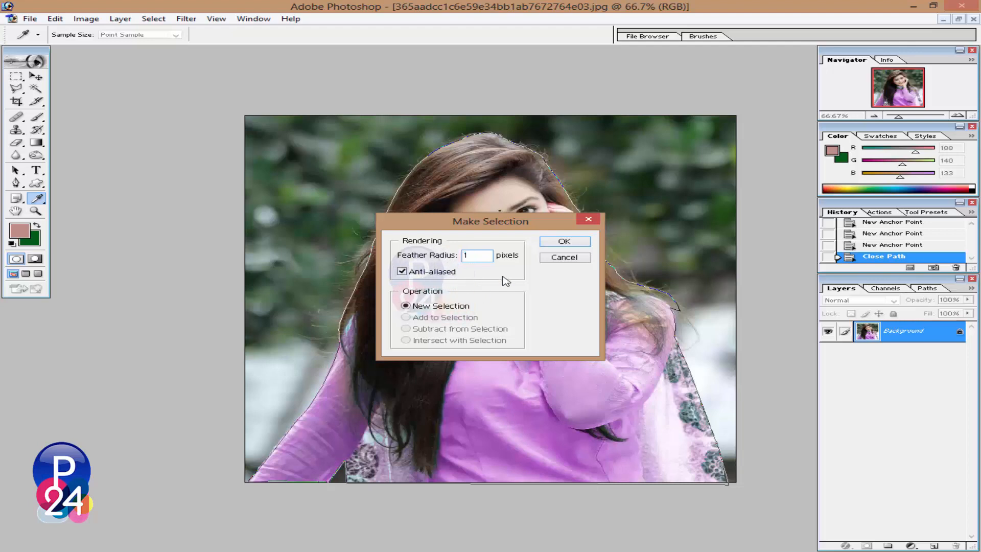
click(571, 245)
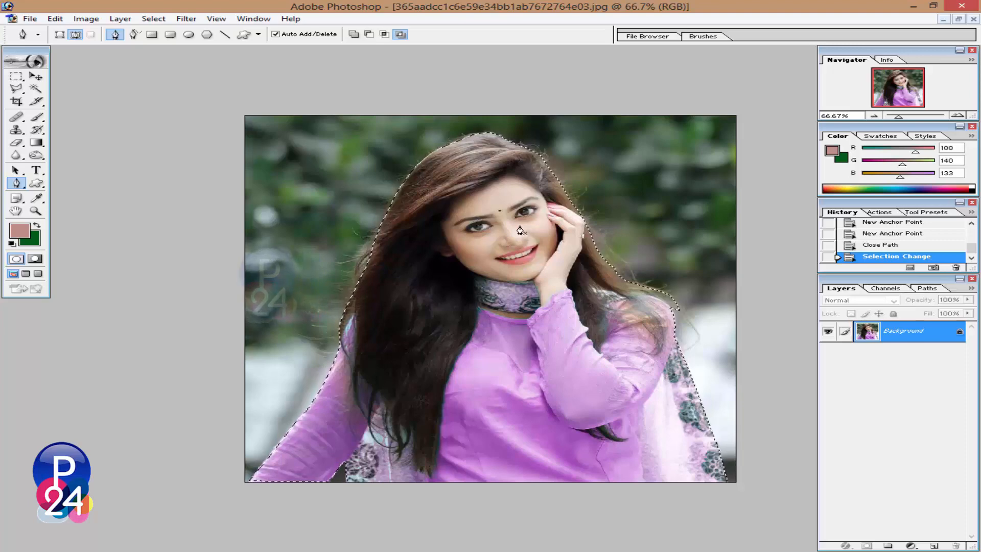
Switch from the portrait to the beach image 78889.jpg and maximize its window
click(959, 19)
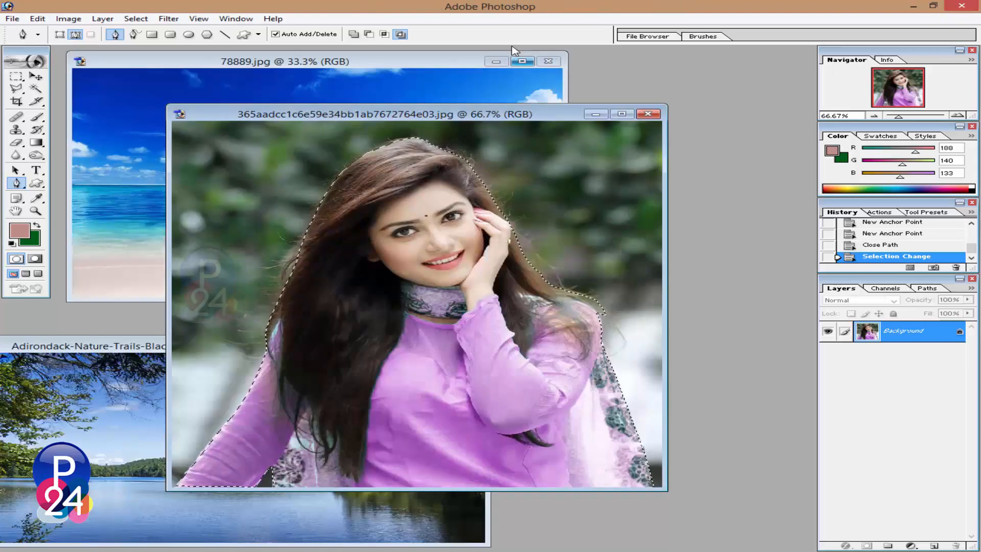
click(456, 63)
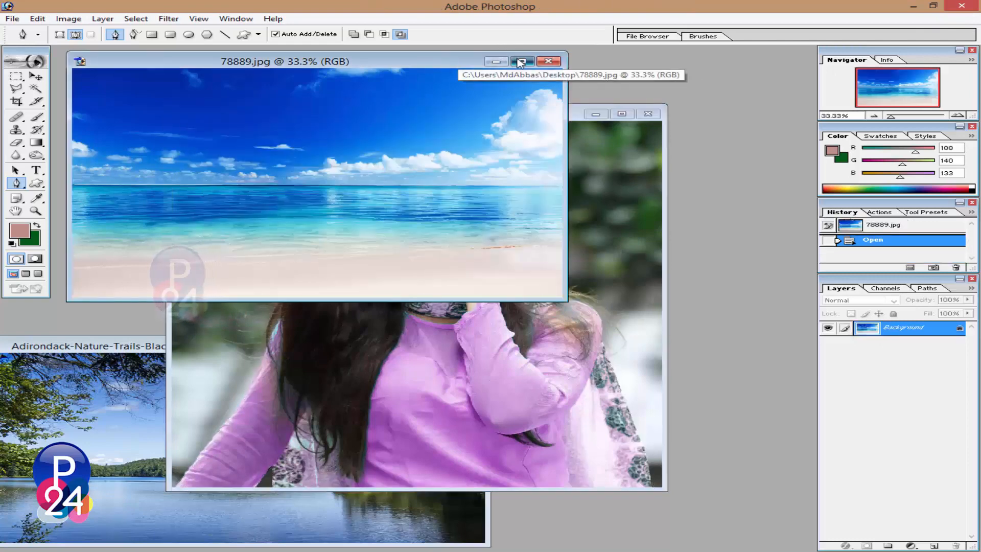
double_click(456, 64)
Resize the beach image to a width of 2600 pixels with constrained proportions and paste the copied cut-out of the woman into it
click(36, 76)
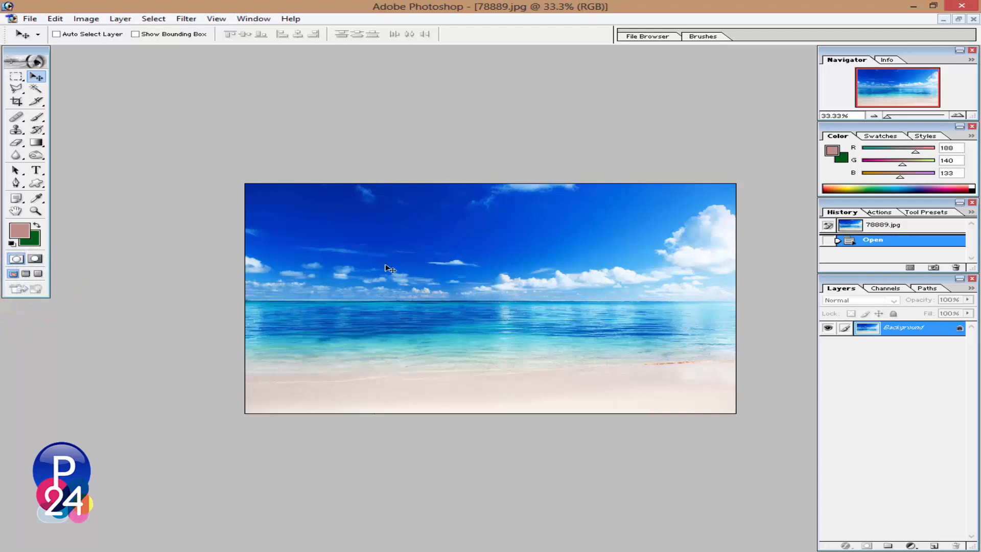
click(86, 19)
click(120, 104)
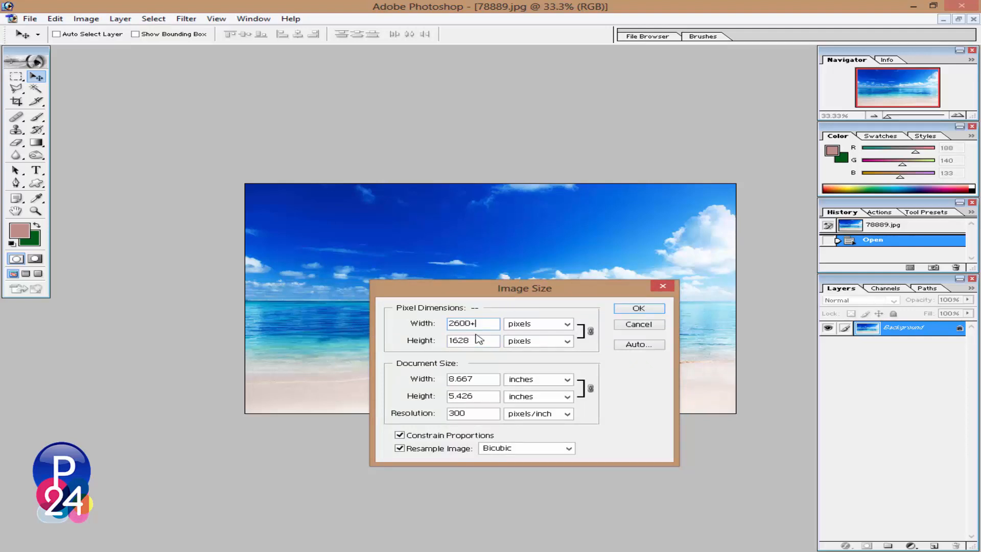
click(640, 308)
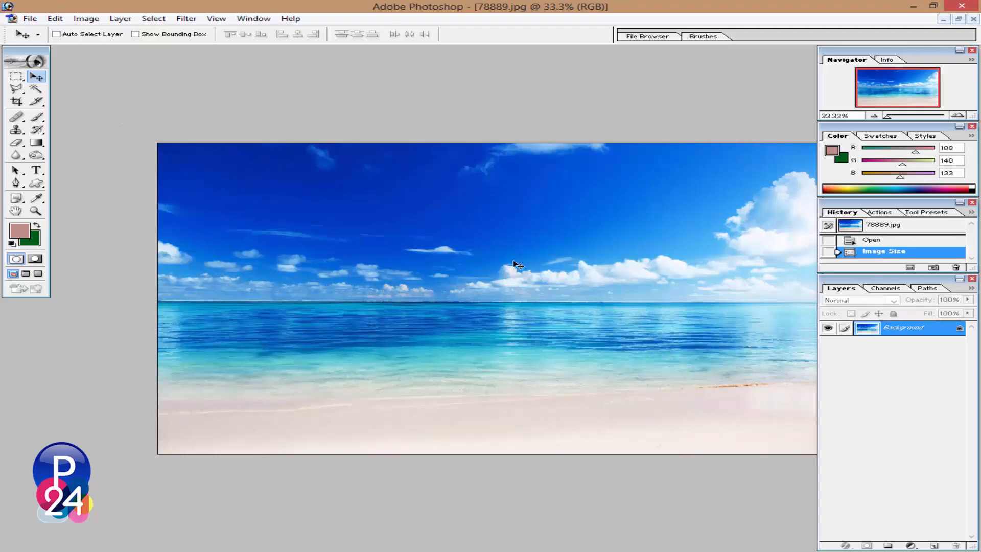
key(ctrl+v)
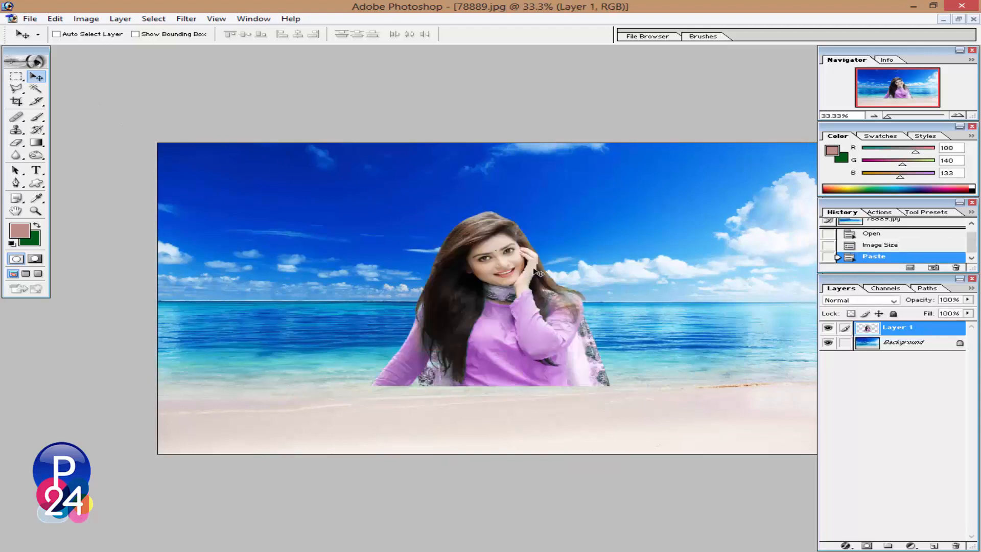
click(36, 88)
key(ctrl+a)
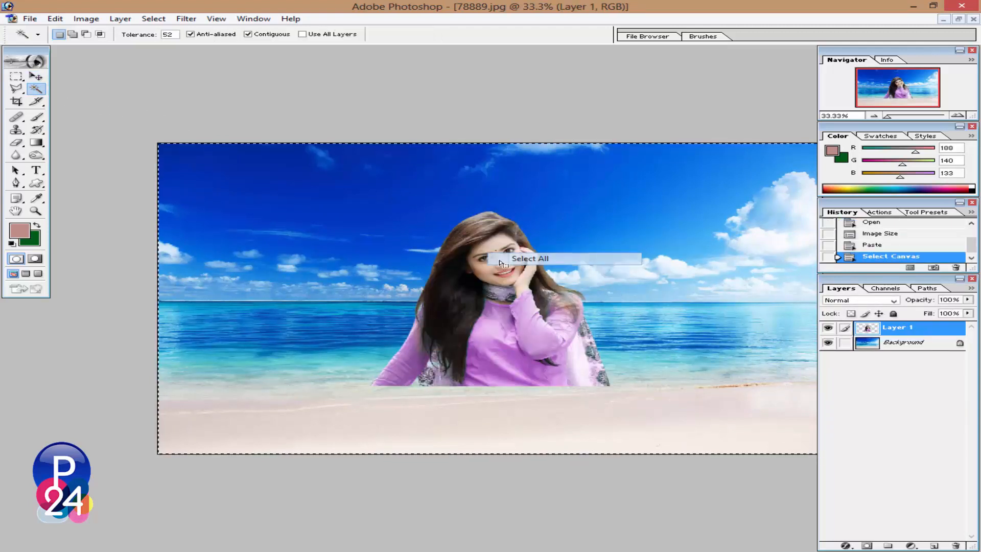
click(15, 80)
click(120, 93)
click(37, 77)
Move the woman's layer to the right side of the beach image, slightly higher above the sand
right_click(488, 256)
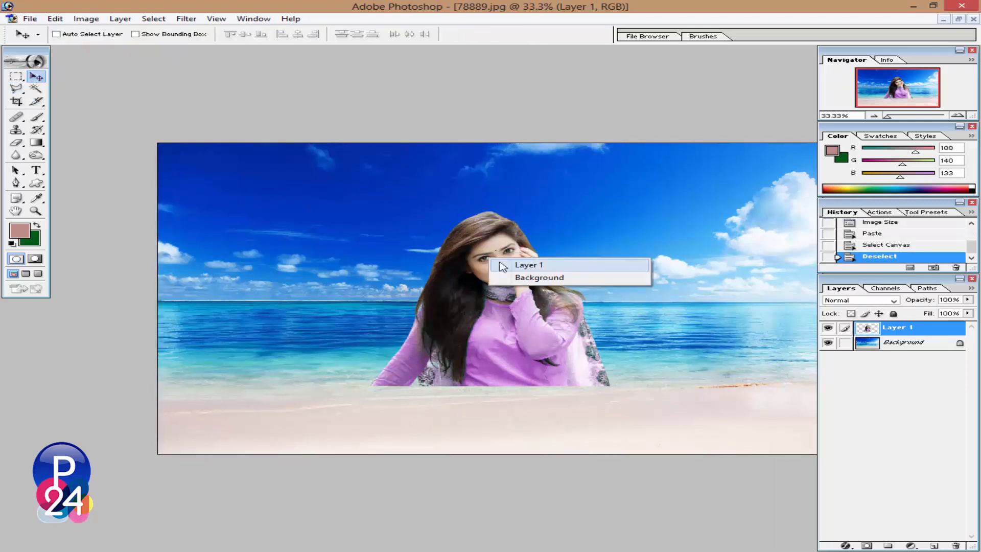
click(504, 263)
drag(525, 269, 672, 245)
key(ctrl+minus)
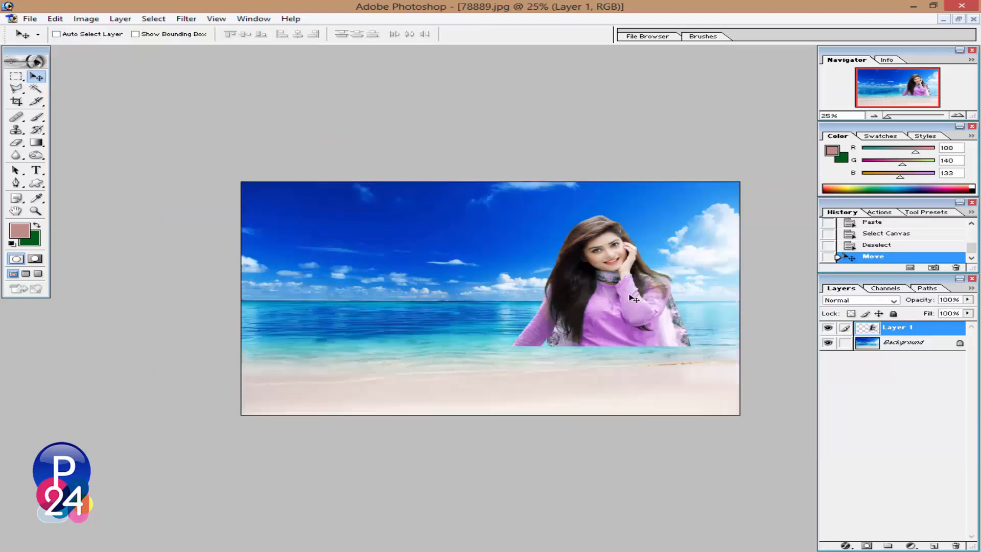
Enlarge the woman's layer proportionally to 125% with Free Transform and shift it slightly up and to the right
key(ctrl+t)
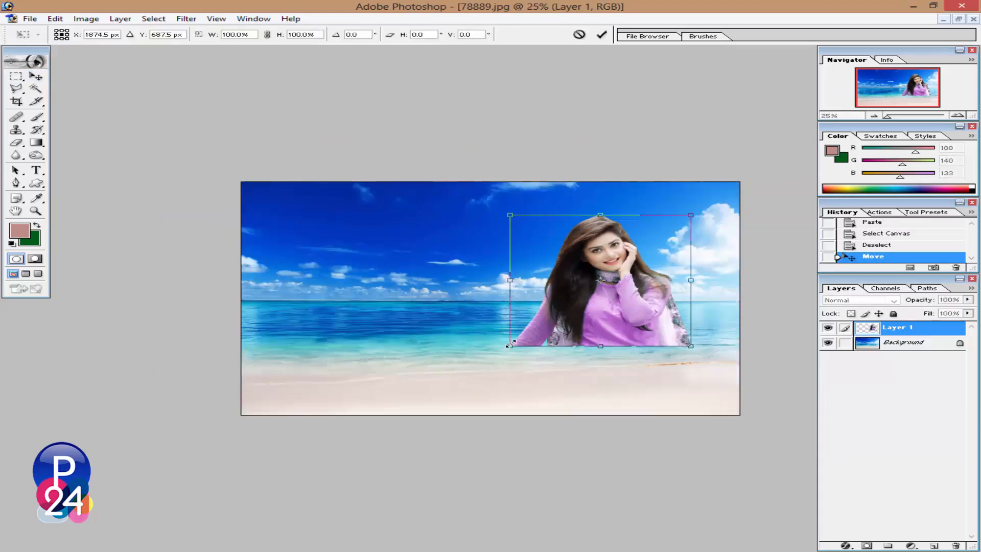
drag(511, 345, 489, 362)
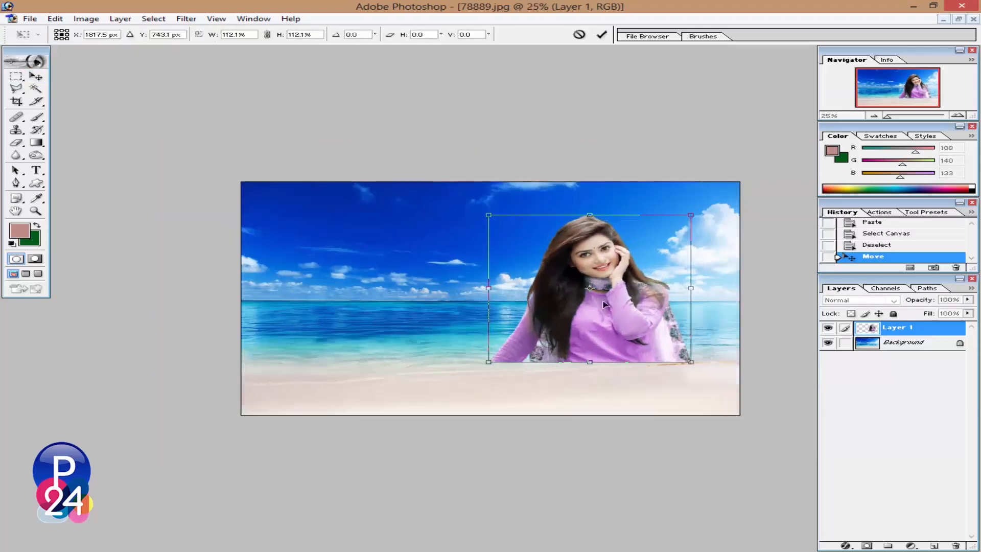
drag(694, 213, 720, 199)
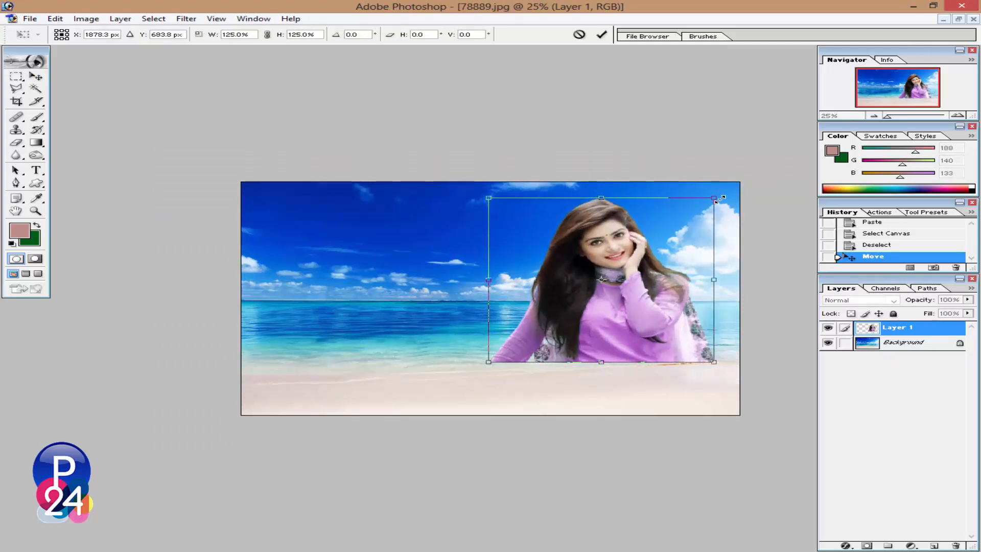
drag(619, 276, 628, 274)
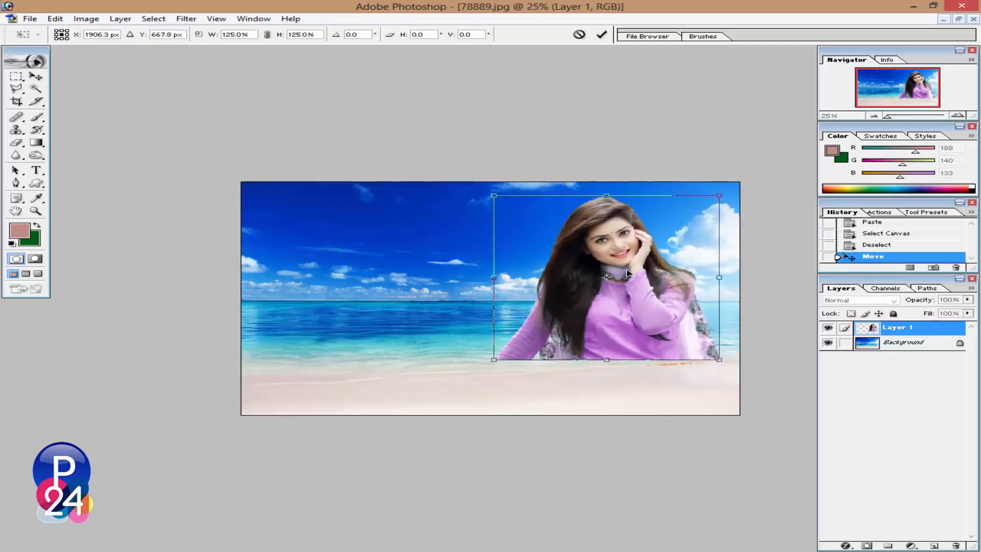
key(Return)
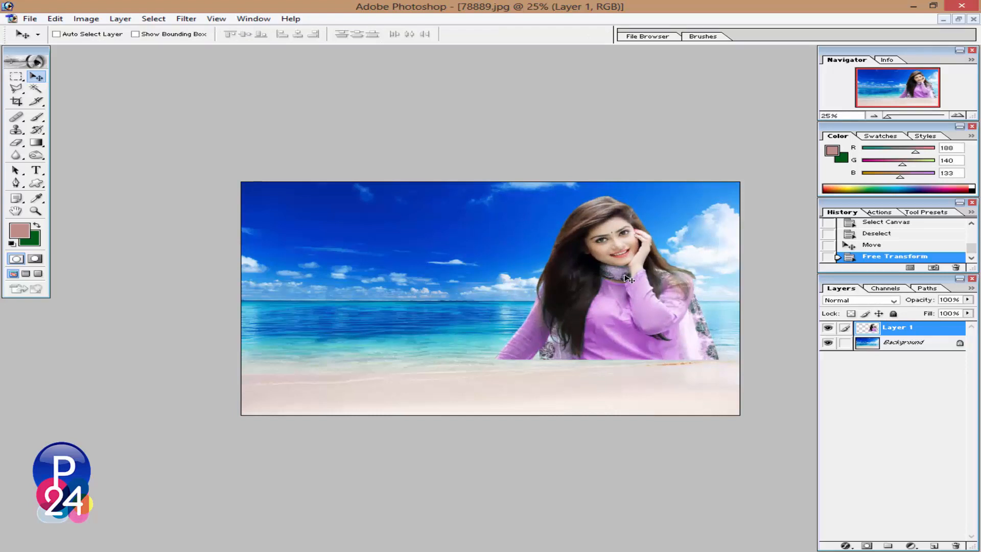
Merge the woman's layer down into the beach background and inspect the result up close
key(ctrl+e)
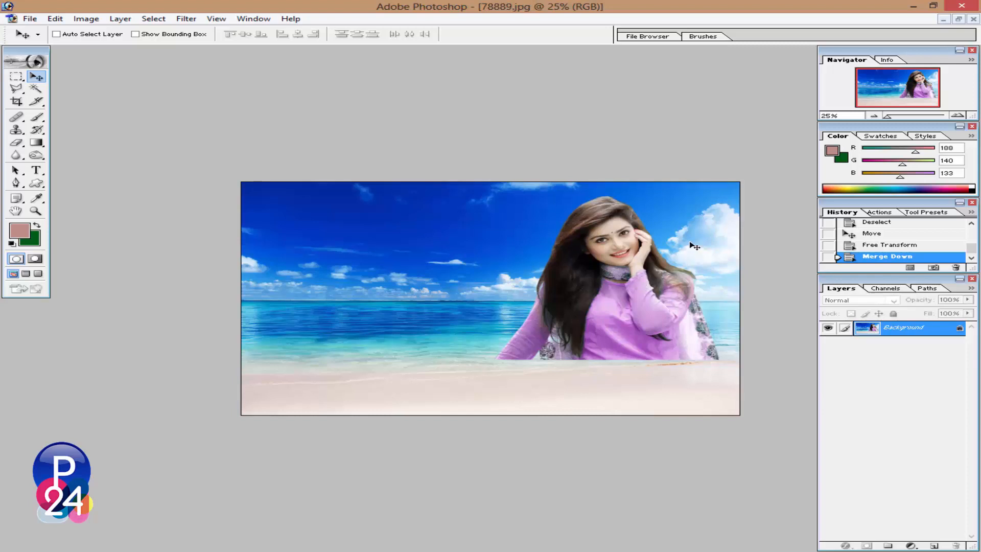
ctrl+click(708, 263)
ctrl+click(690, 267)
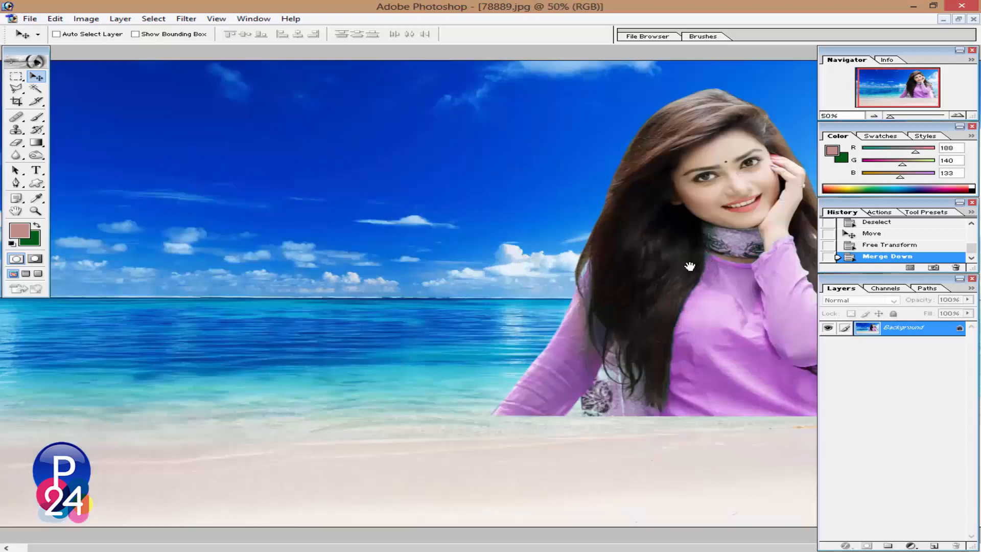
alt+click(686, 266)
alt+click(685, 266)
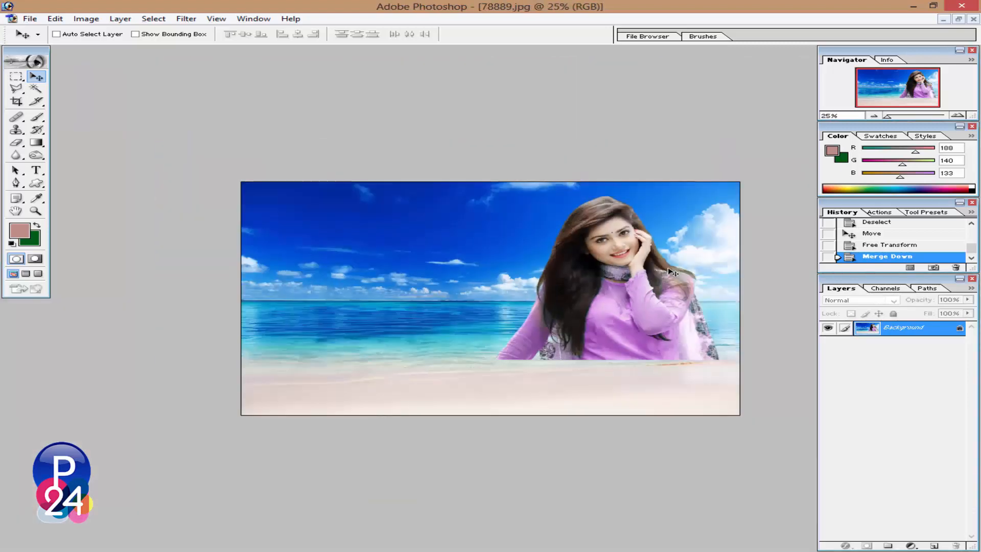
Select a rectangle of about 1356 by 1236 pixels around the woman, from the image's top right corner down to the cut-out's lower edge
click(16, 76)
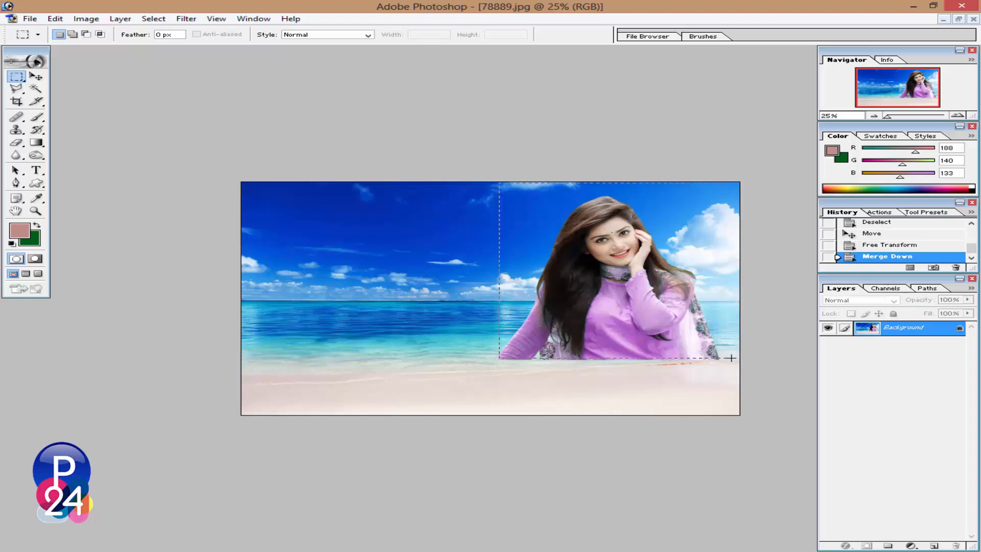
drag(746, 358, 500, 182)
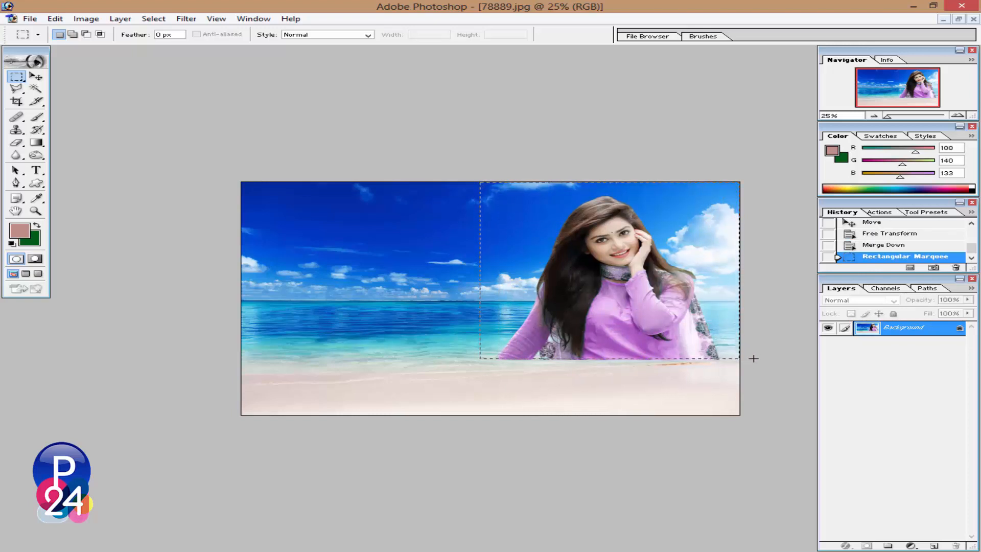
drag(754, 359, 755, 359)
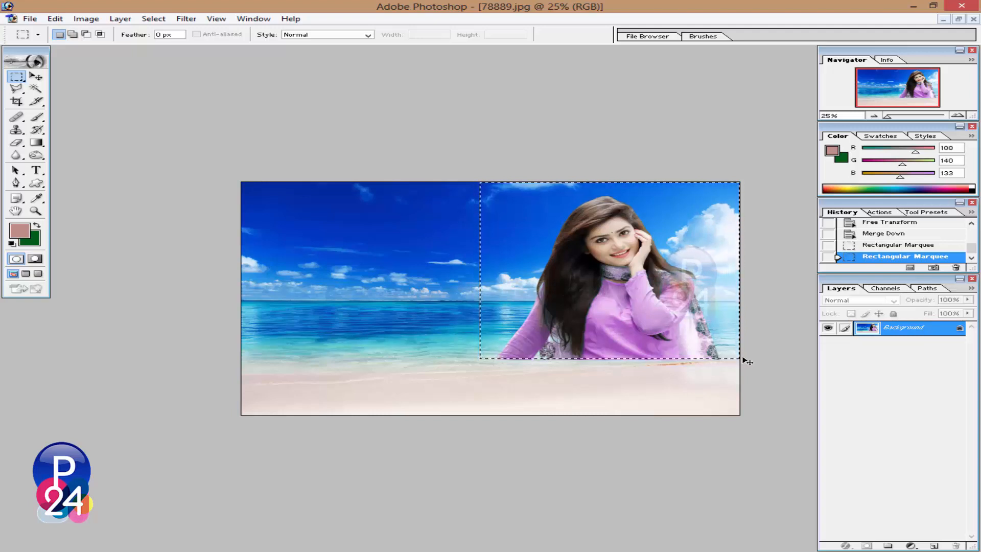
Create a white RGB document of 1356 by 1236 pixels at 300 pixels/inch and paste the copied area into it
key(ctrl+n)
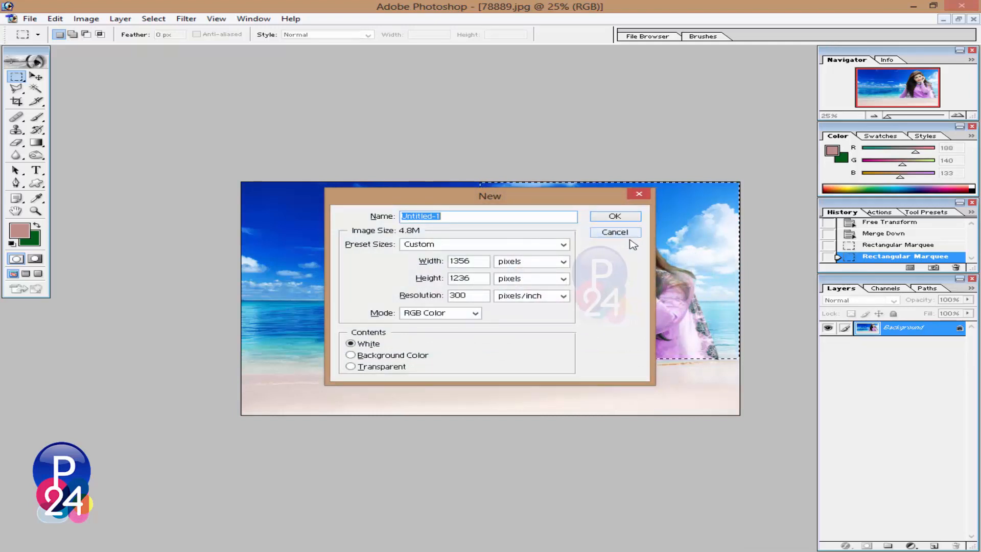
drag(458, 204, 475, 202)
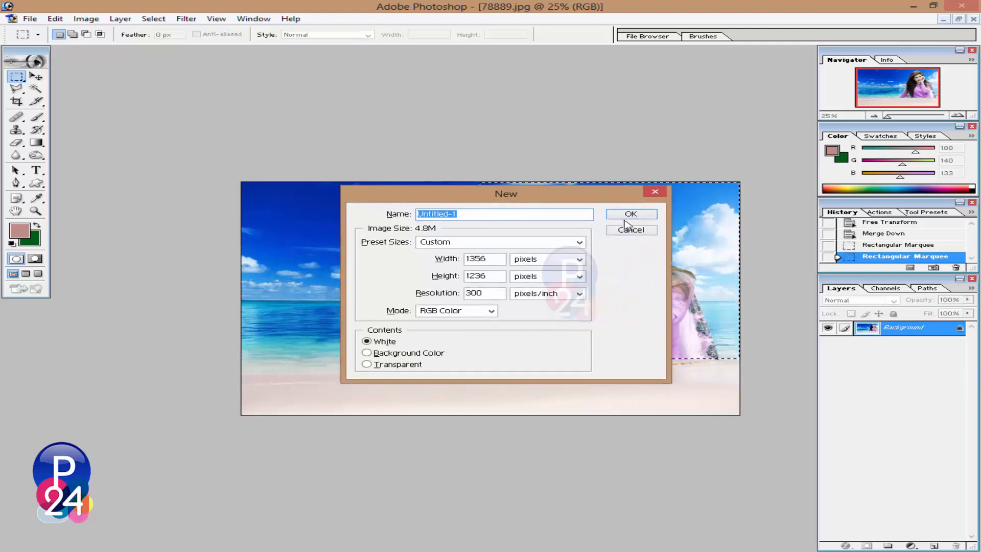
click(630, 216)
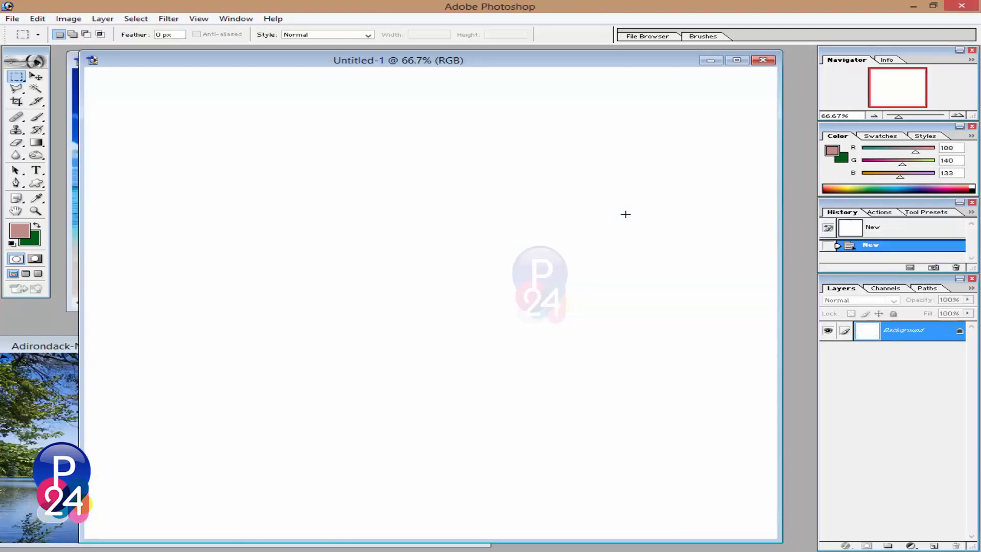
key(ctrl+v)
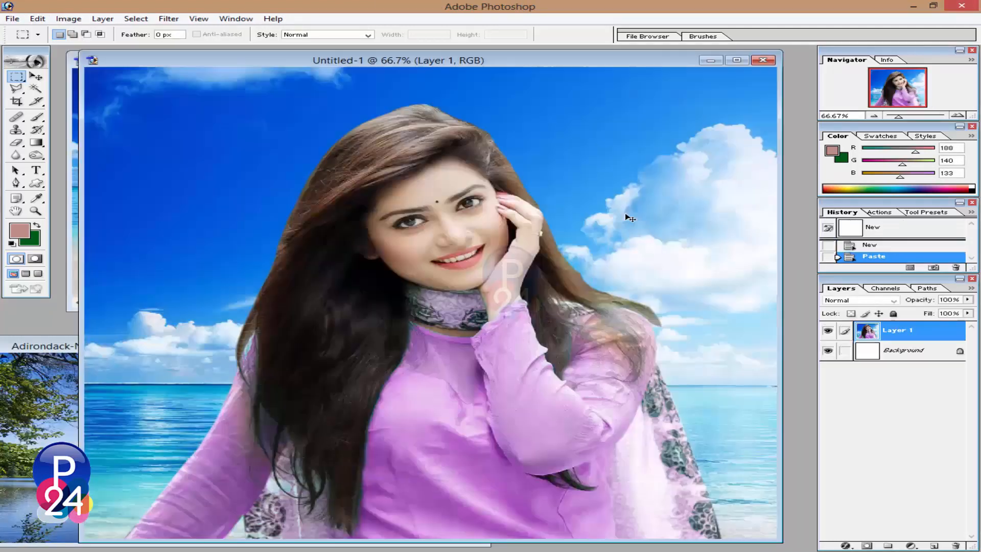
Zoom the new composite out to 33.3%, move its window aside, and close 78889.jpg without saving the changes
alt+click(530, 280)
alt+click(530, 279)
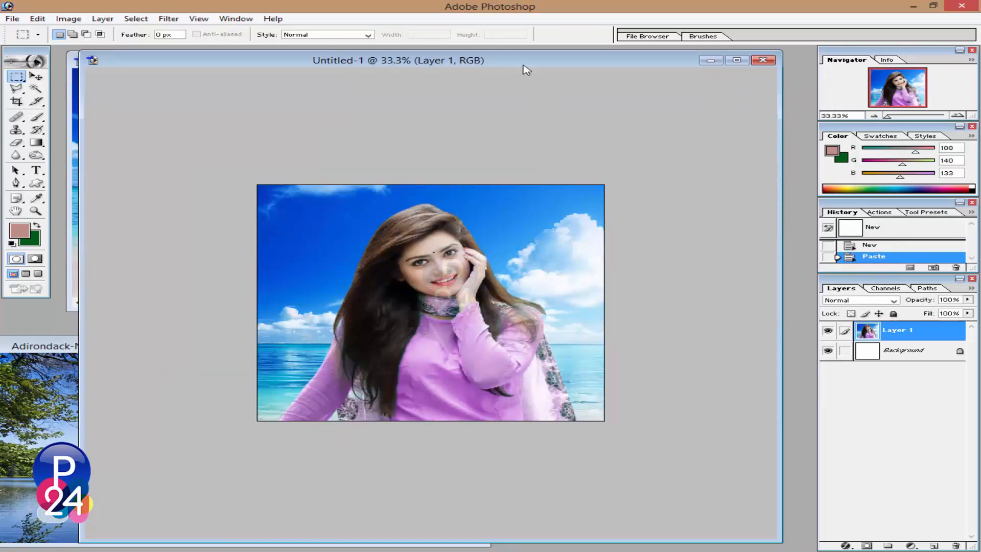
drag(523, 62, 530, 162)
click(519, 122)
click(561, 61)
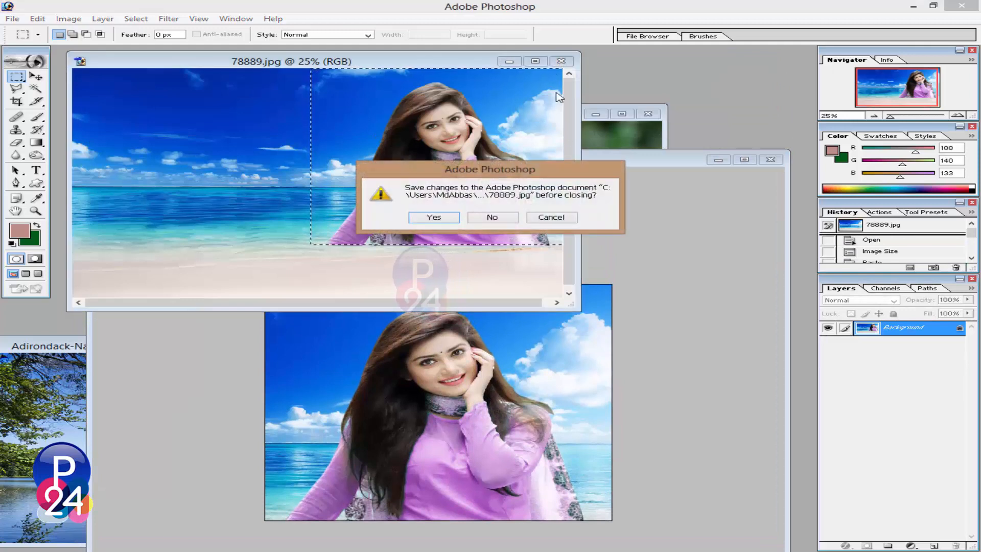
click(501, 220)
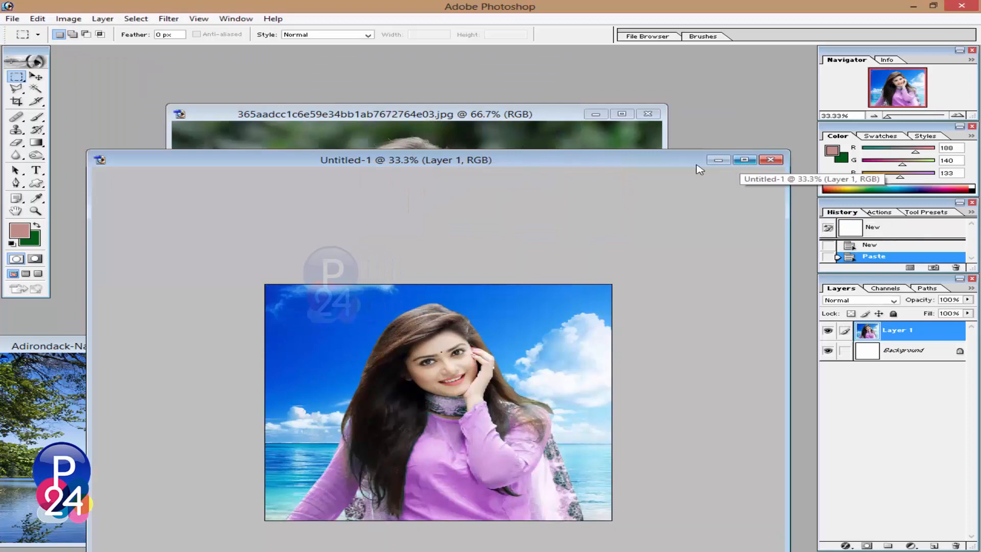
Move the composite's window clear of the original portrait and deselect the outline around the woman in the portrait
drag(563, 163, 736, 92)
click(249, 176)
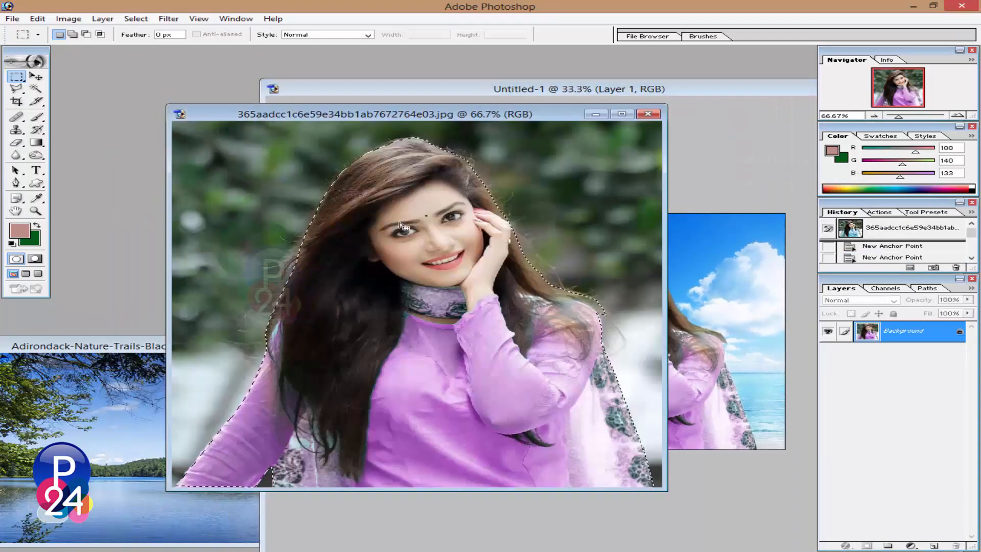
right_click(423, 220)
click(437, 226)
Zoom the original portrait out to 33.3% and separate the portrait and composite windows so both images can be compared
drag(532, 118, 373, 123)
key(ctrl+minus)
key(ctrl+minus)
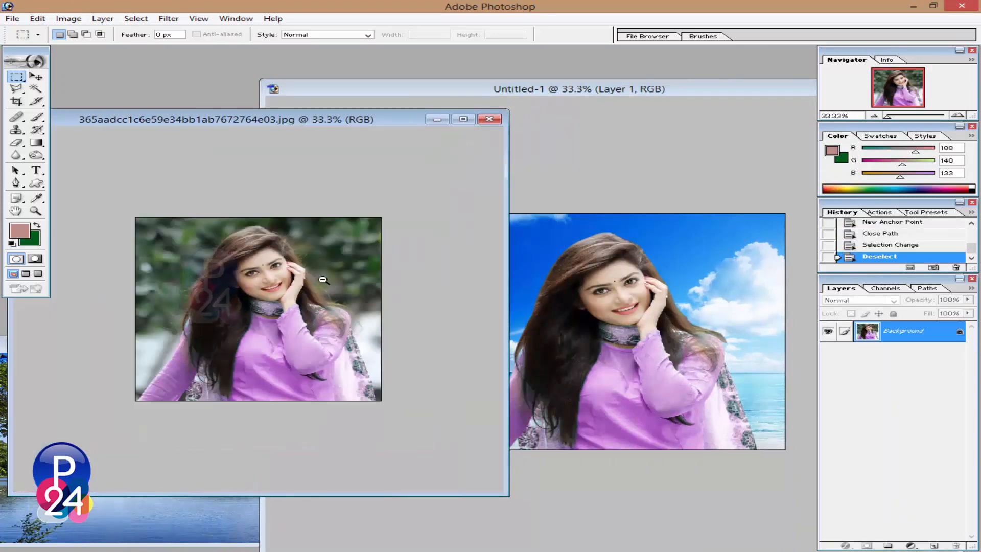
drag(363, 122, 306, 122)
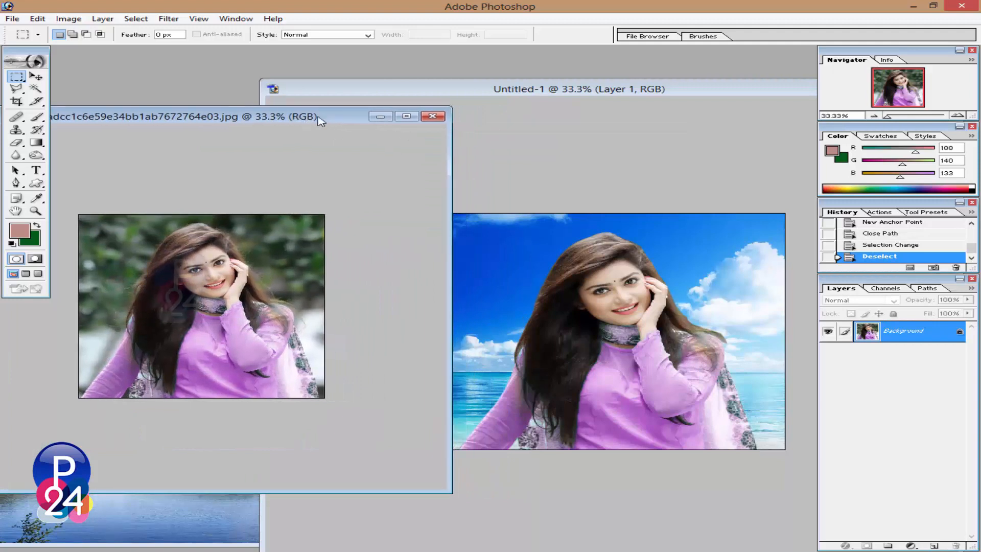
click(501, 131)
drag(435, 96, 476, 79)
click(280, 259)
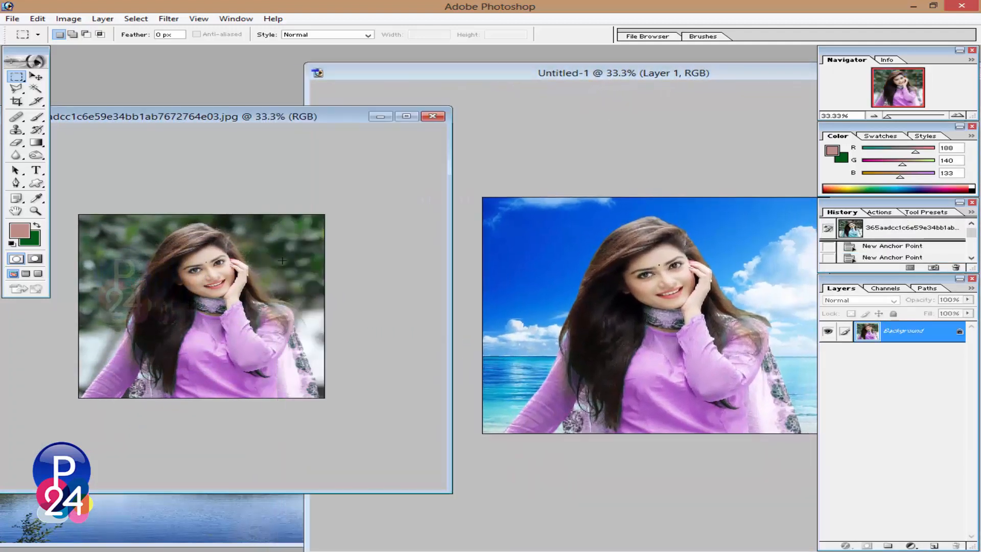
Enlarge the portrait's view to 50%, then narrow and reposition the composite's window so its whole image shows beside the portrait
key(ctrl+plus)
click(501, 242)
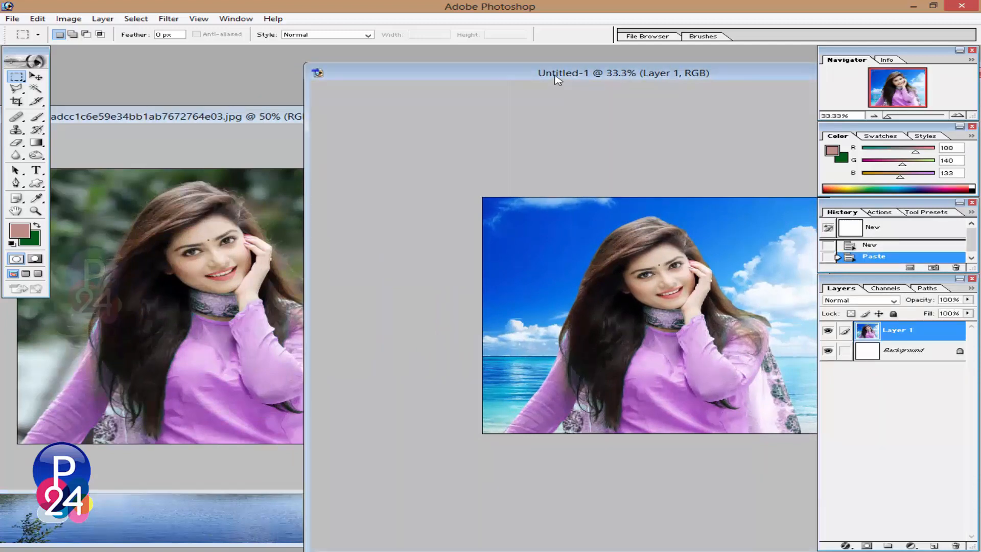
drag(309, 196, 508, 198)
drag(696, 77, 569, 71)
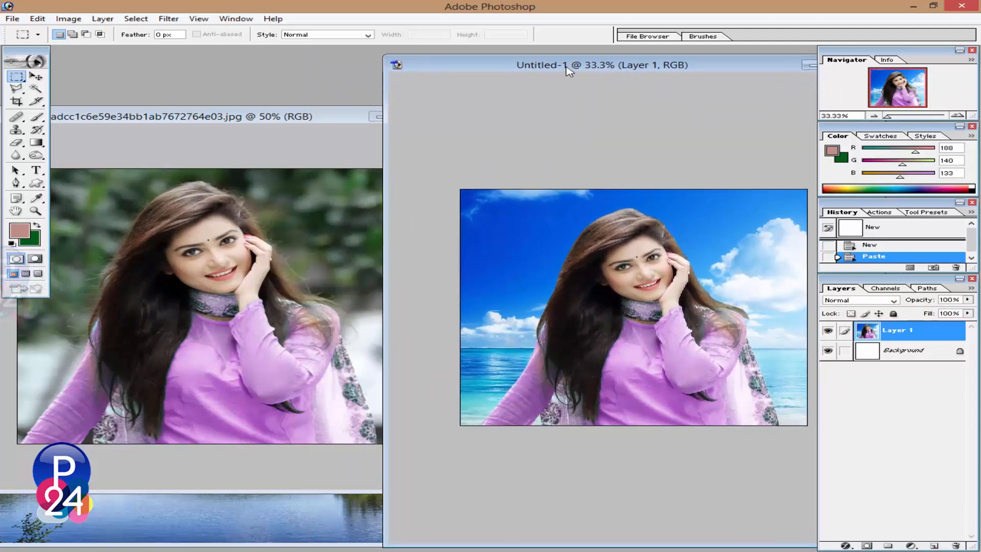